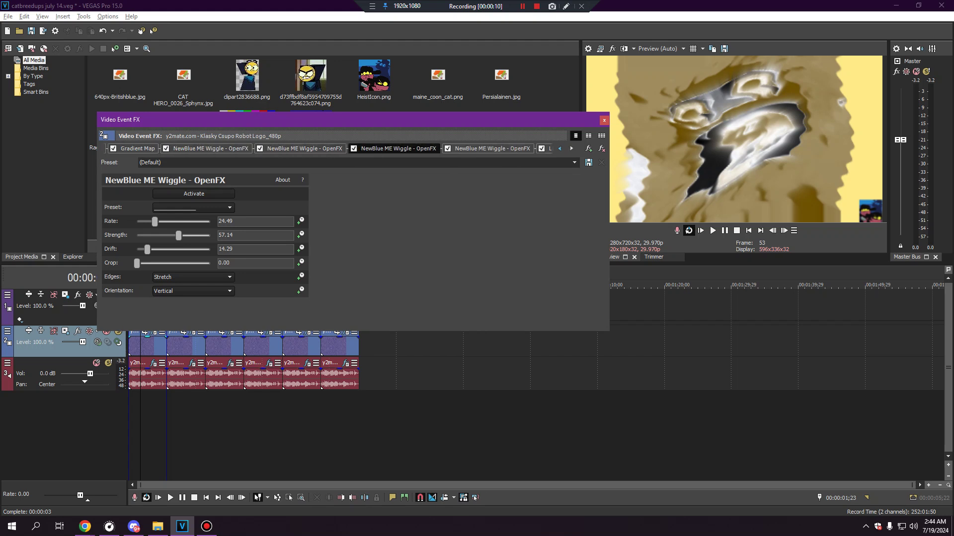
- Show the TV Simulator settings of the first clip's video effects and enlarge the effects window to fit the whole chain
{"action": "left_click", "coordinate": [164, 148]}
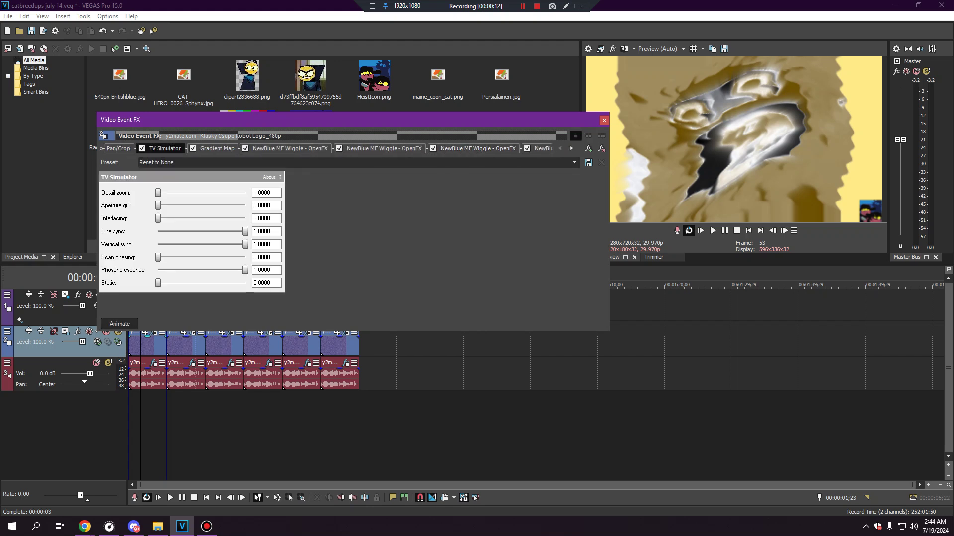
{"action": "left_click_drag", "start_coordinate": [353, 113], "coordinate": [353, 53]}
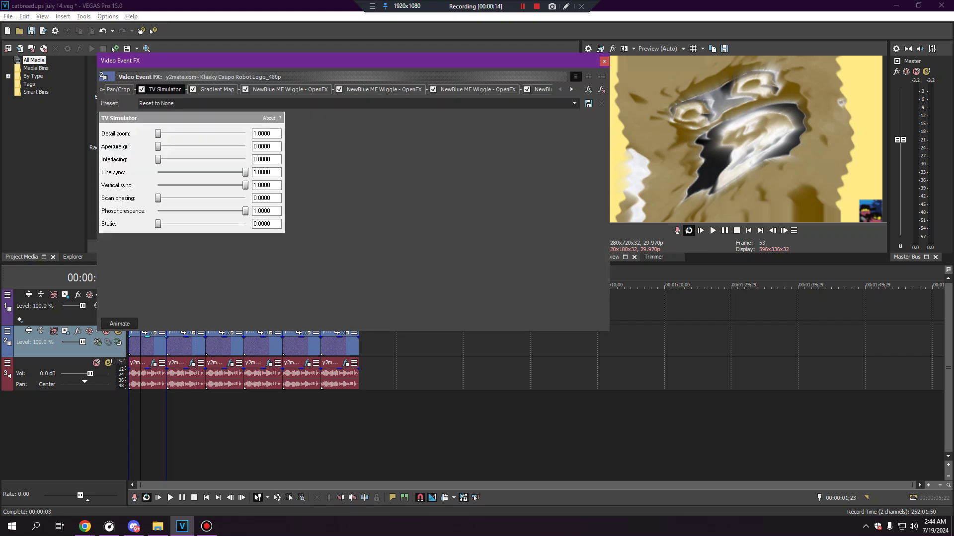
{"action": "left_click_drag", "start_coordinate": [527, 332], "coordinate": [527, 387]}
{"action": "left_click_drag", "start_coordinate": [610, 224], "coordinate": [723, 223]}
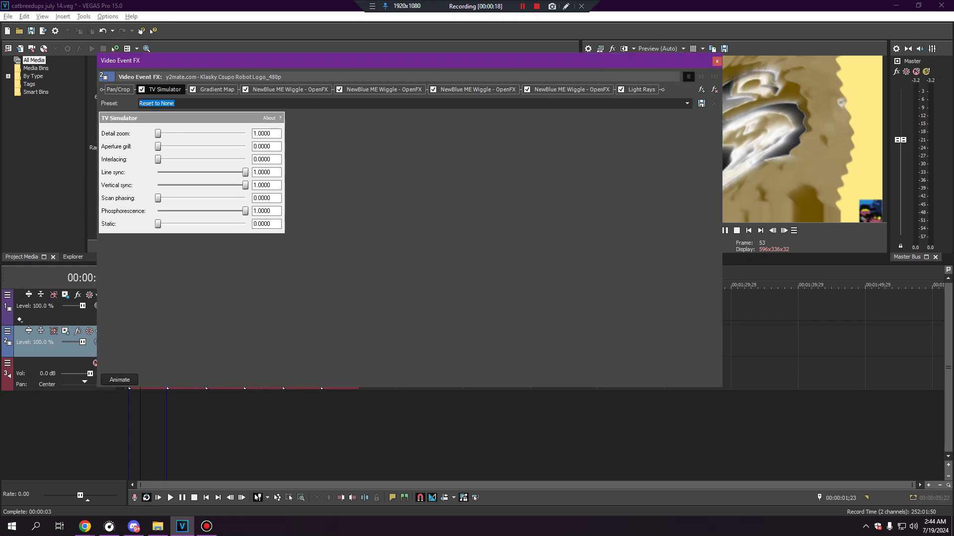
- Examine the colour values of each control point in the first clip's Gradient Map effect
{"action": "left_click", "coordinate": [217, 90]}
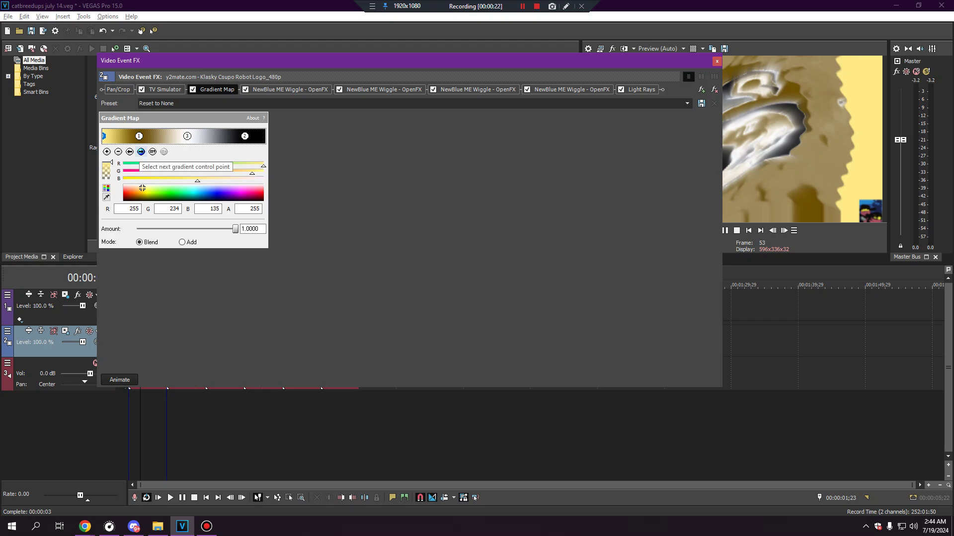
{"action": "left_click", "coordinate": [141, 152]}
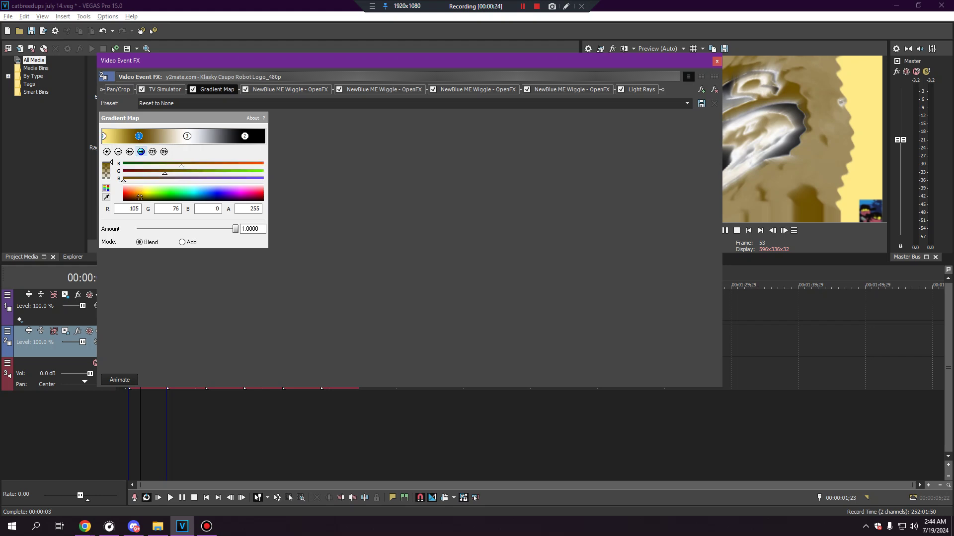
{"action": "left_click", "coordinate": [141, 152]}
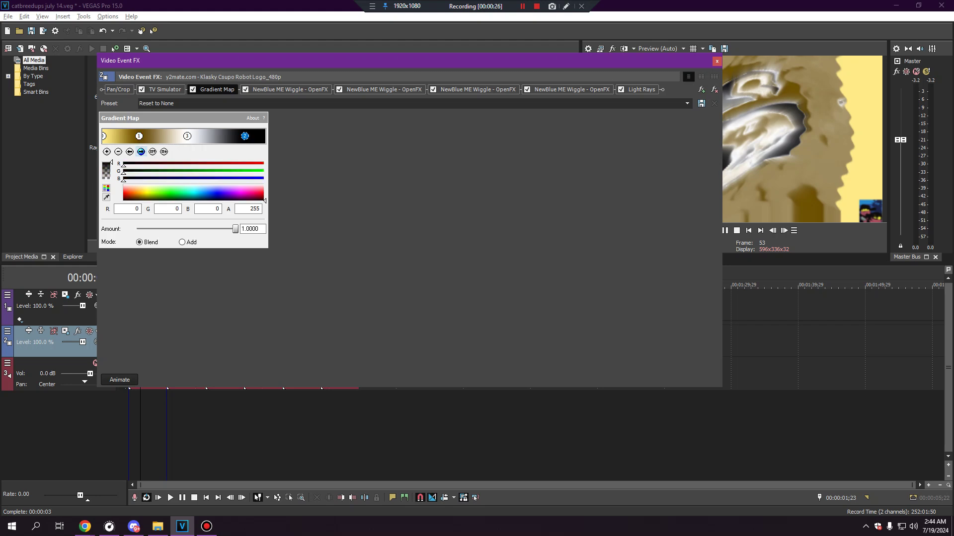
{"action": "left_click", "coordinate": [141, 151]}
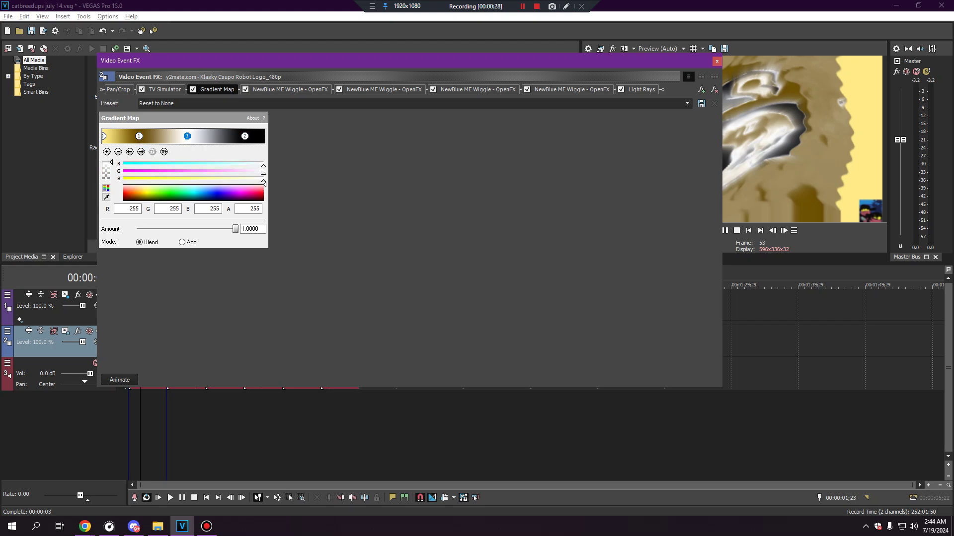
- Examine the settings of the four NewBlue ME Wiggle effects on the first clip
{"action": "left_click", "coordinate": [286, 89]}
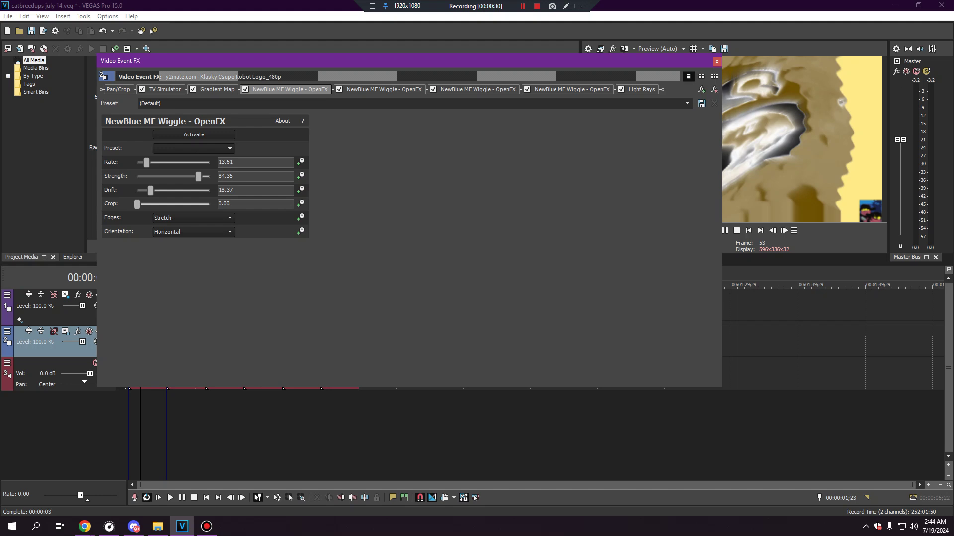
{"action": "left_click", "coordinate": [384, 89]}
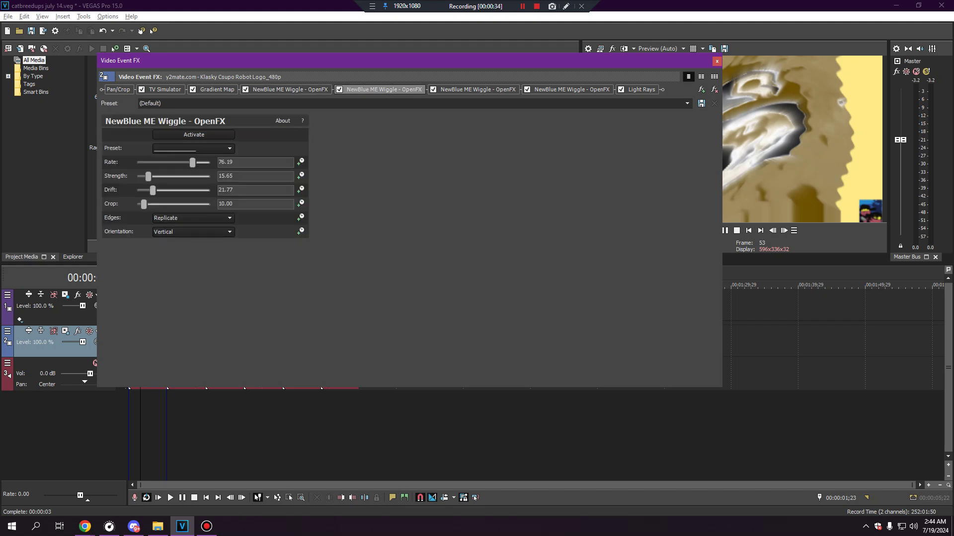
{"action": "left_click", "coordinate": [478, 89]}
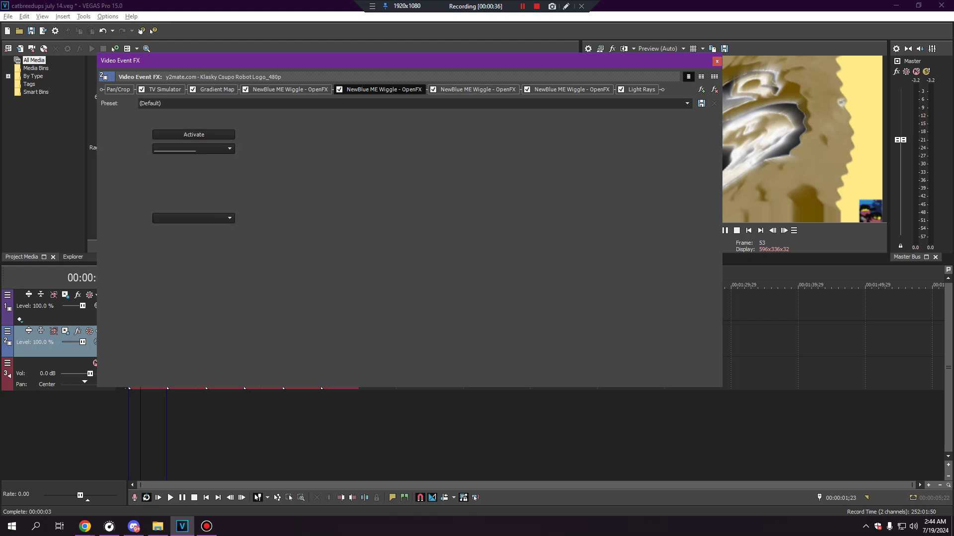
{"action": "left_click", "coordinate": [572, 89]}
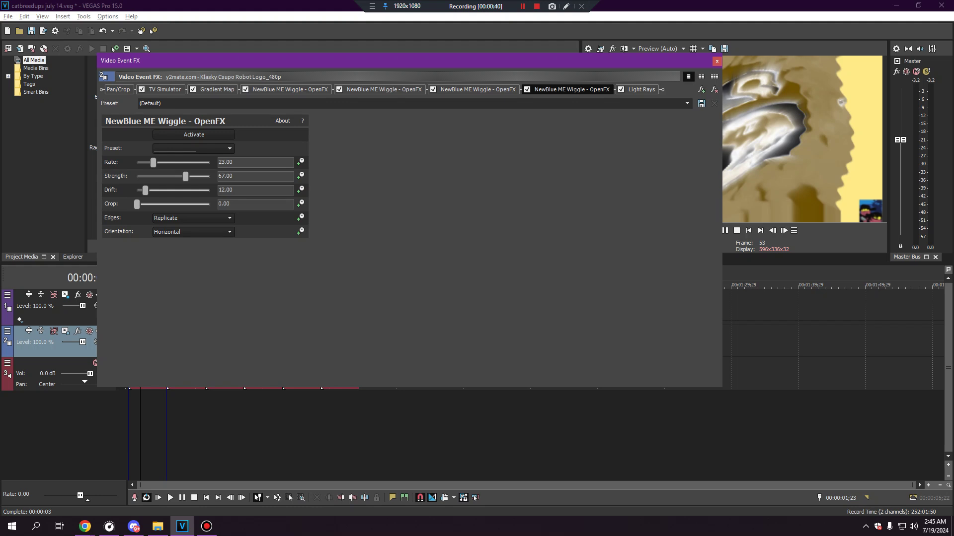
{"action": "left_click", "coordinate": [194, 149]}
{"action": "left_click", "coordinate": [194, 149]}
{"action": "left_click", "coordinate": [194, 148]}
{"action": "left_click", "coordinate": [194, 149]}
{"action": "left_click", "coordinate": [192, 103]}
{"action": "type", "text": "flag but horizontal, replicate"}
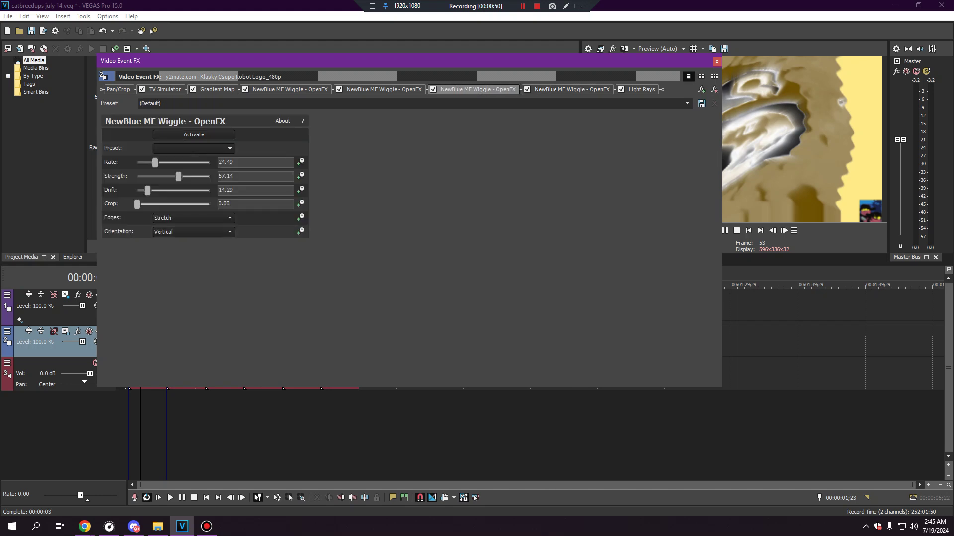
- Examine the first clip's Light Rays settings and close its video effects
{"action": "left_click", "coordinate": [641, 90]}
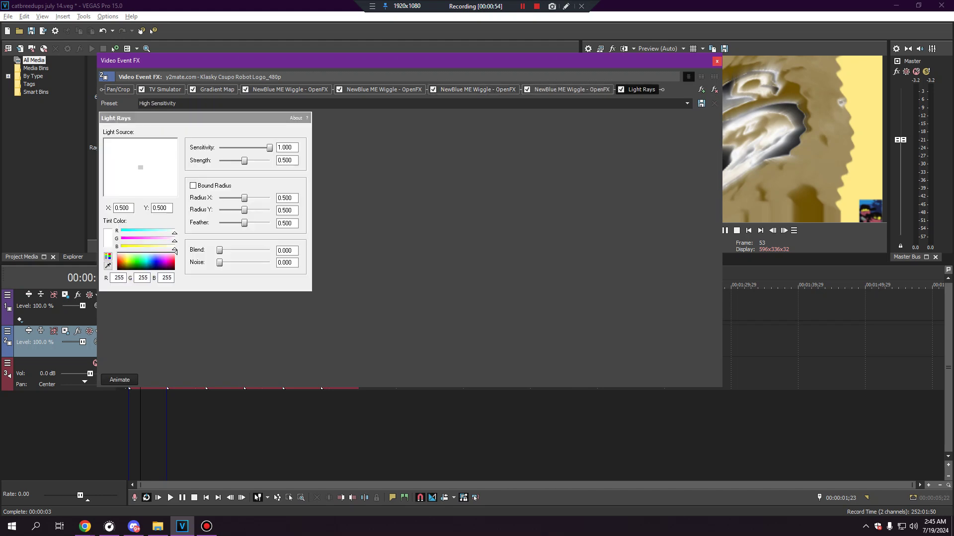
{"action": "left_click", "coordinate": [717, 61]}
- Examine the ExpressFX Amplitude Modulation, IO/Phaser and Classic Phaser settings in the first clip's audio effects
{"action": "left_click", "coordinate": [152, 363]}
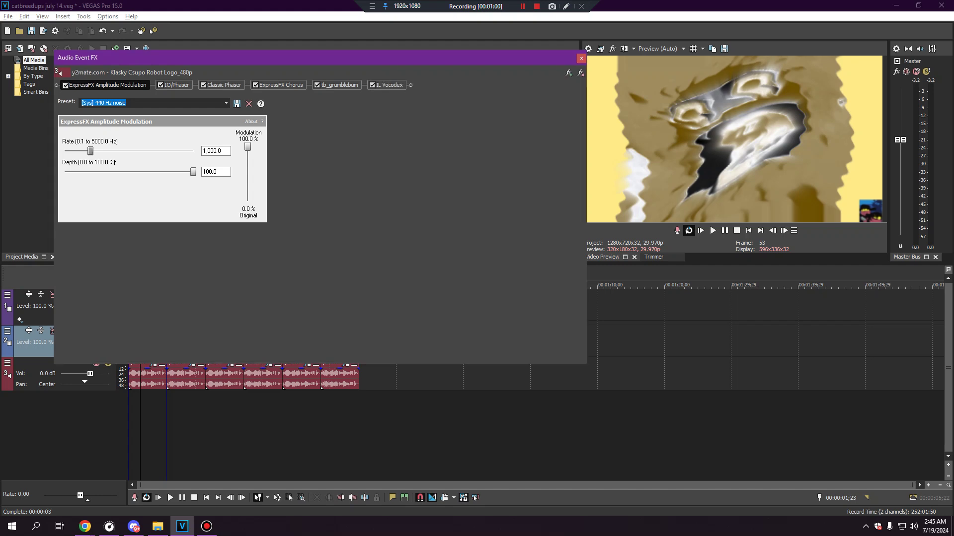
{"action": "left_click", "coordinate": [177, 85]}
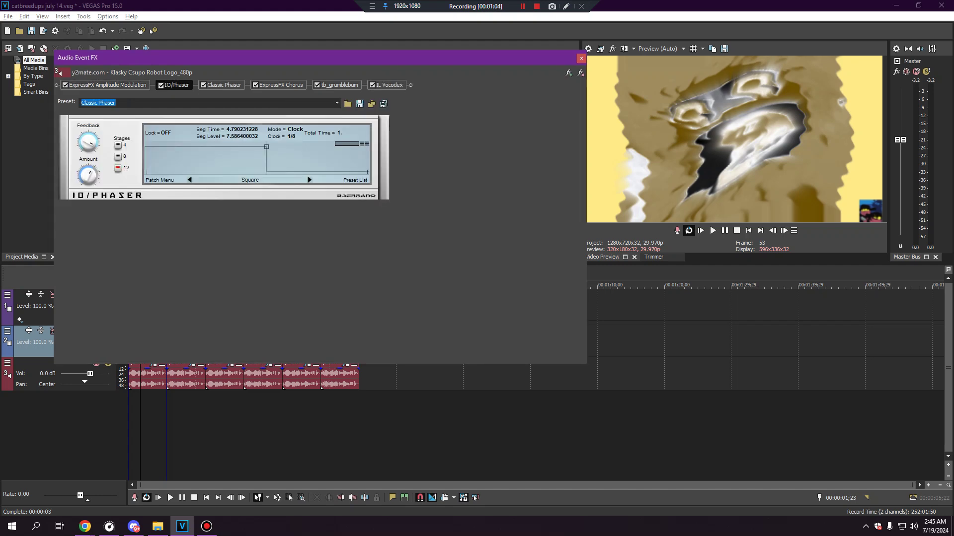
{"action": "left_click", "coordinate": [224, 85]}
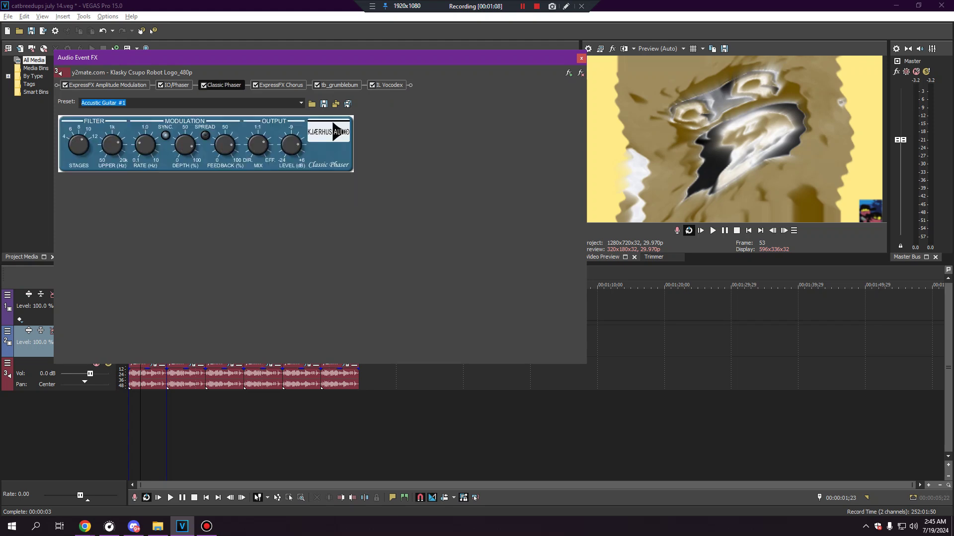
{"action": "left_click", "coordinate": [301, 103]}
{"action": "left_click", "coordinate": [268, 110]}
{"action": "left_click", "coordinate": [103, 31]}
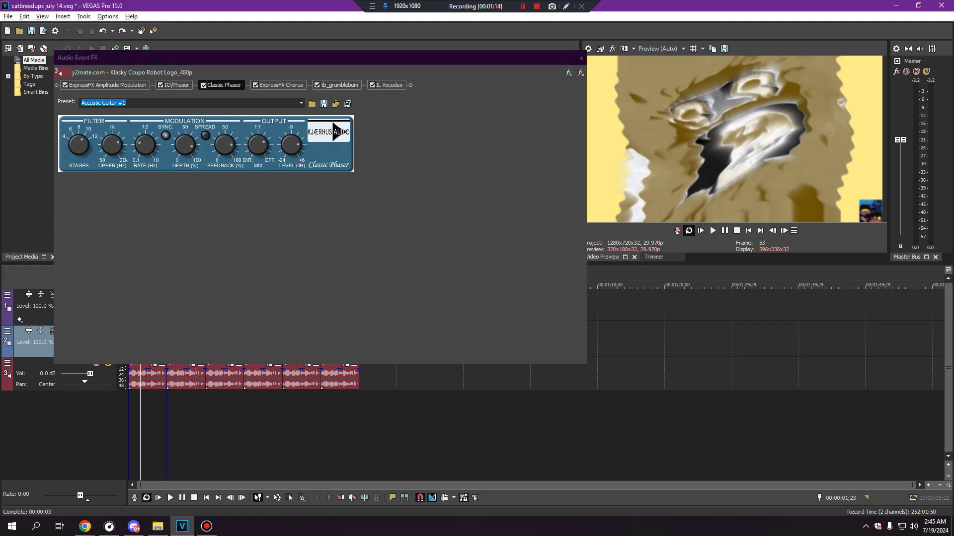
- Save the Classic Phaser settings as a VST effect preset named "a"
{"action": "left_click", "coordinate": [281, 85]}
{"action": "left_click_drag", "start_coordinate": [149, 103], "coordinate": [77, 103]}
{"action": "key", "text": "BackSpace"}
{"action": "left_click", "coordinate": [323, 103]}
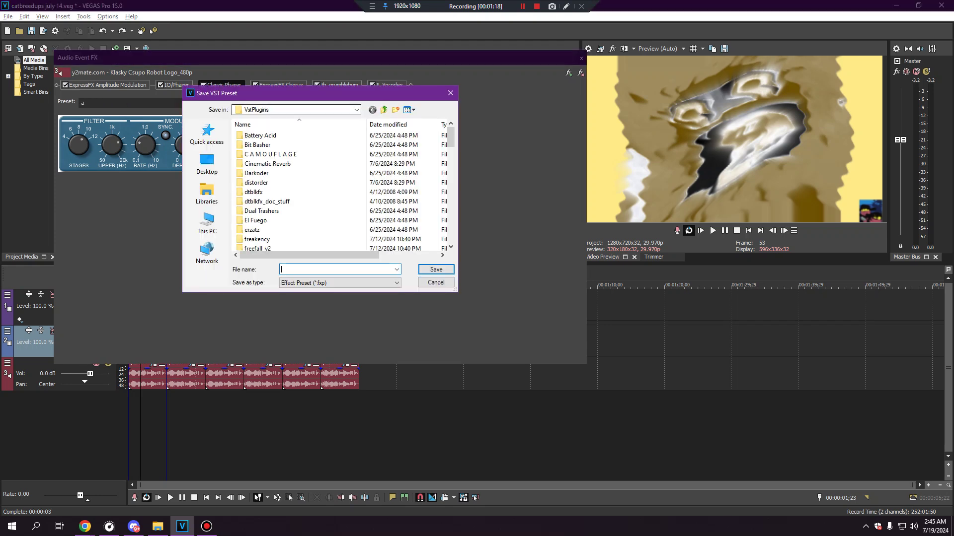
{"action": "type", "text": "a"}
{"action": "left_click", "coordinate": [435, 270]}
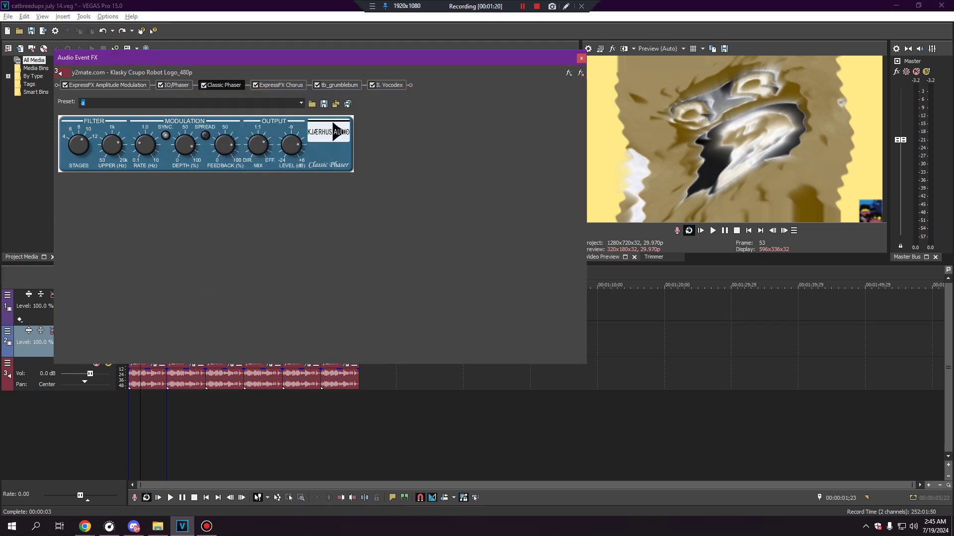
- Examine the ExpressFX Chorus, tb_grumblebum and IL Vocodex settings on the first clip and close its audio effects
{"action": "left_click", "coordinate": [281, 85]}
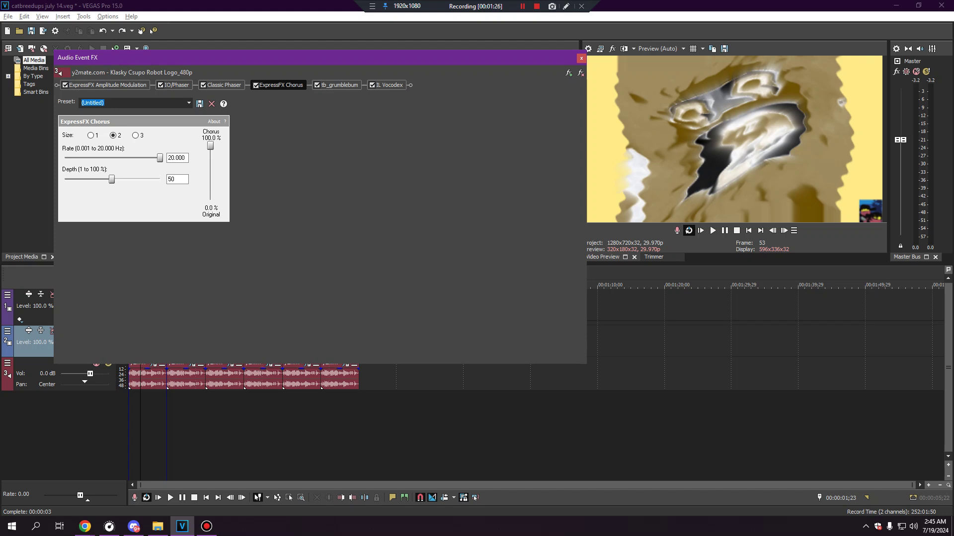
{"action": "left_click", "coordinate": [339, 85]}
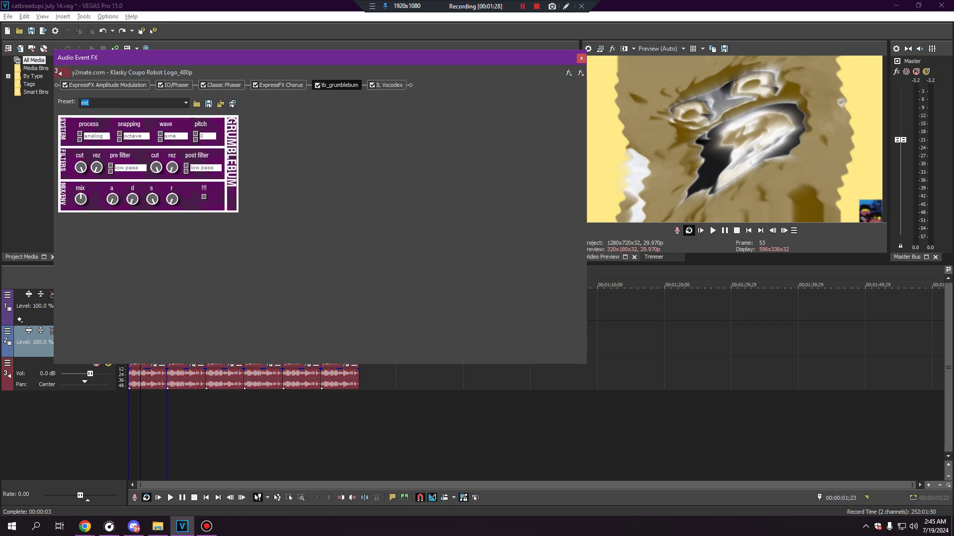
{"action": "left_click", "coordinate": [389, 85]}
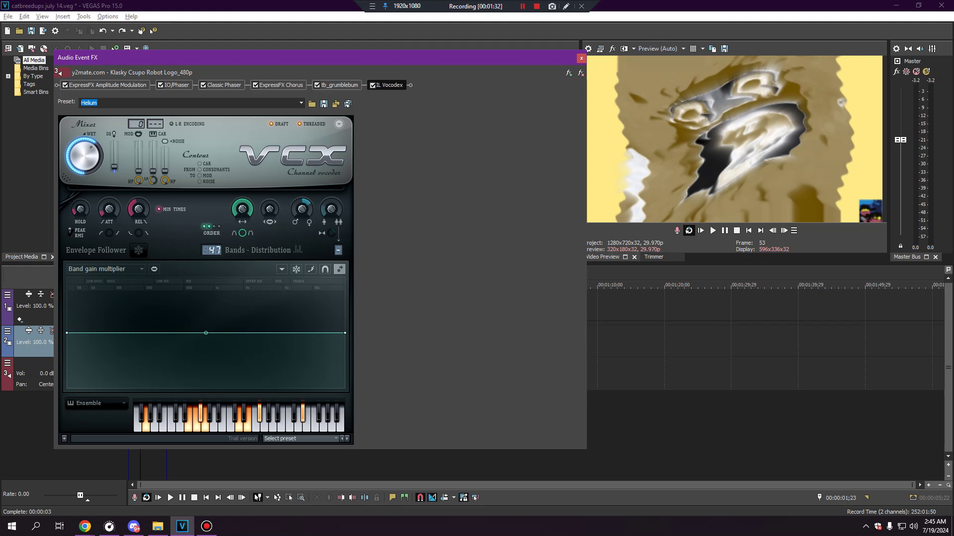
{"action": "left_click", "coordinate": [581, 58]}
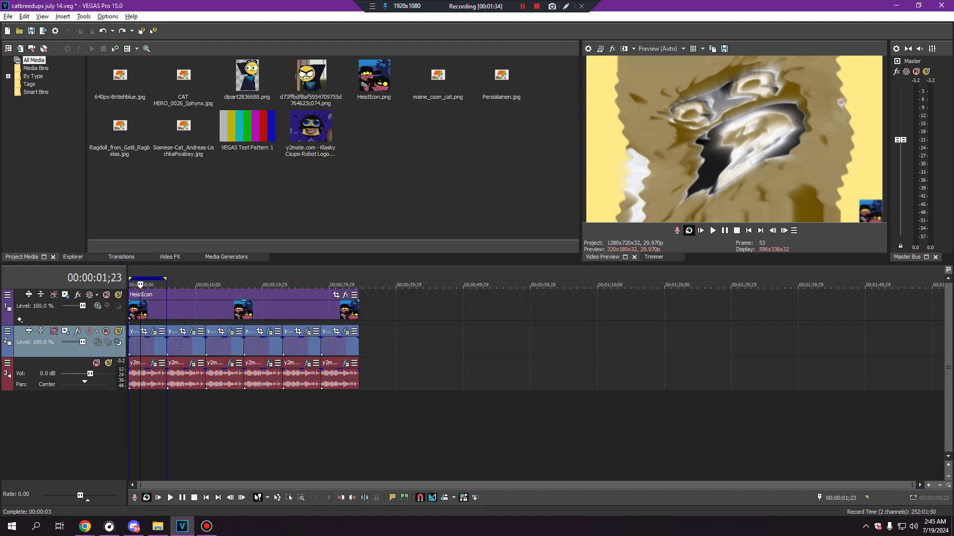
- Play the first clip from the start of the timeline
{"action": "key", "text": "ctrl+Home"}
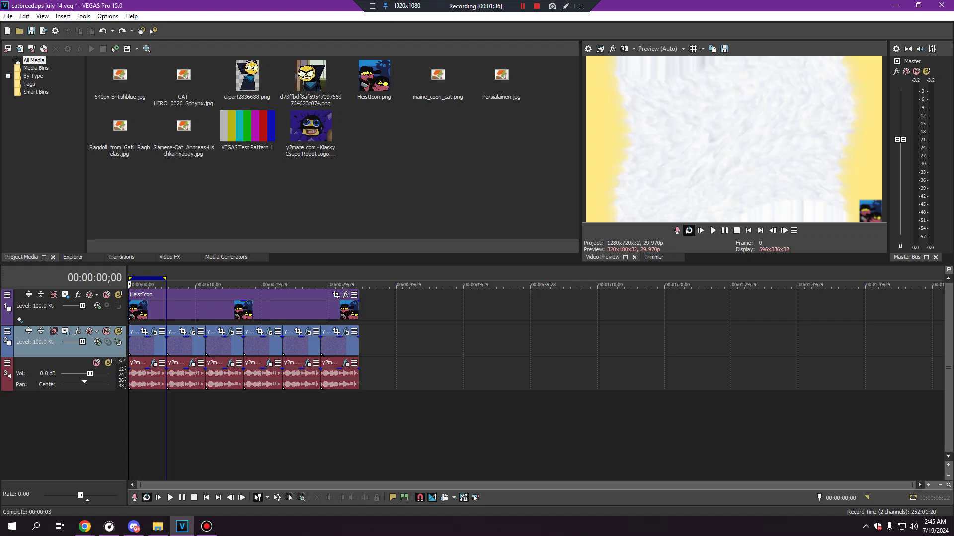
{"action": "key", "text": "space"}
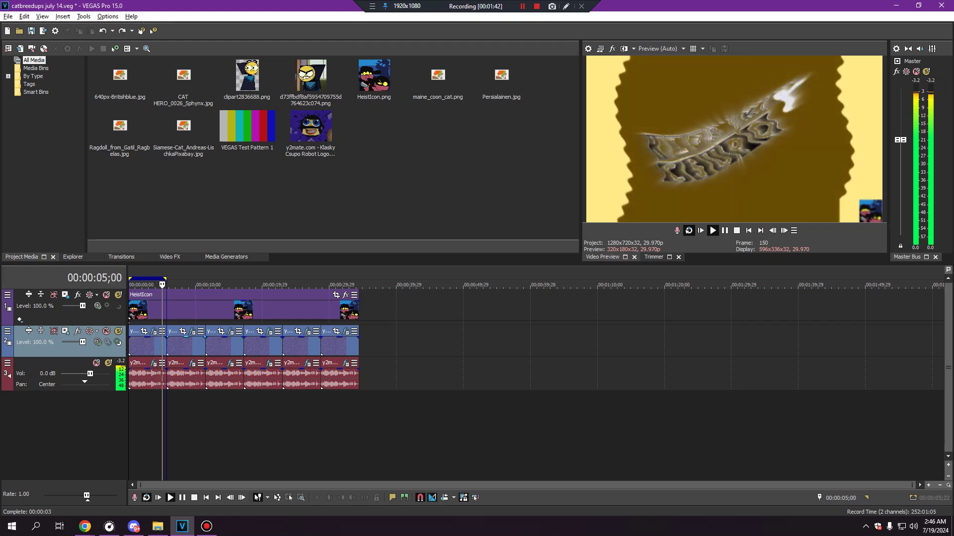
- Set the loop region to the second clip and examine its Glow and three NewBlue ME Wiggle video effects
{"action": "double_click", "coordinate": [187, 347]}
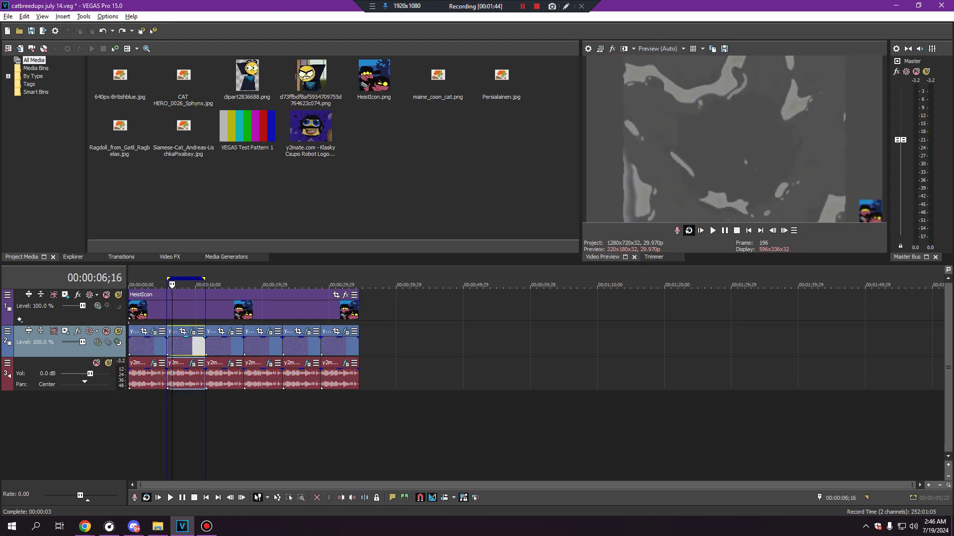
{"action": "left_click", "coordinate": [190, 331]}
{"action": "left_click", "coordinate": [154, 90]}
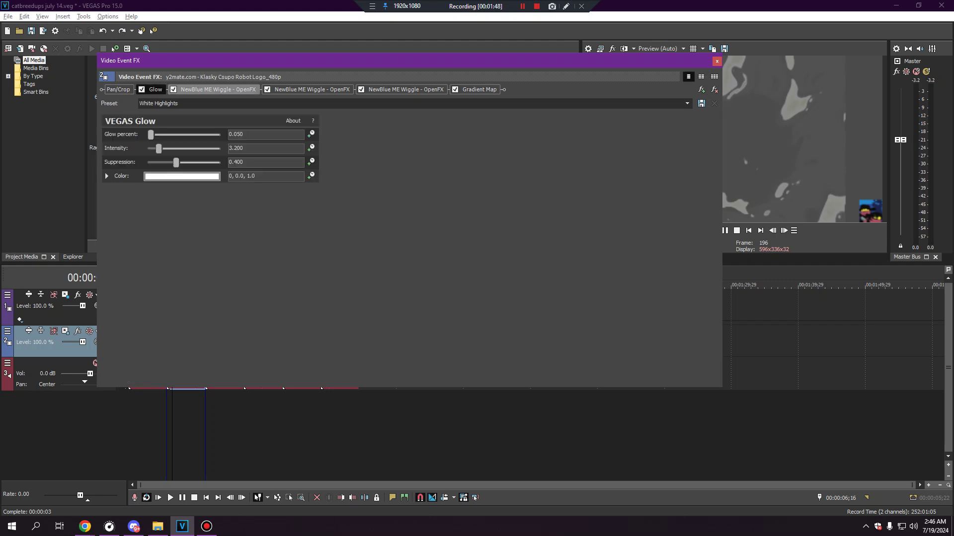
{"action": "left_click", "coordinate": [218, 90]}
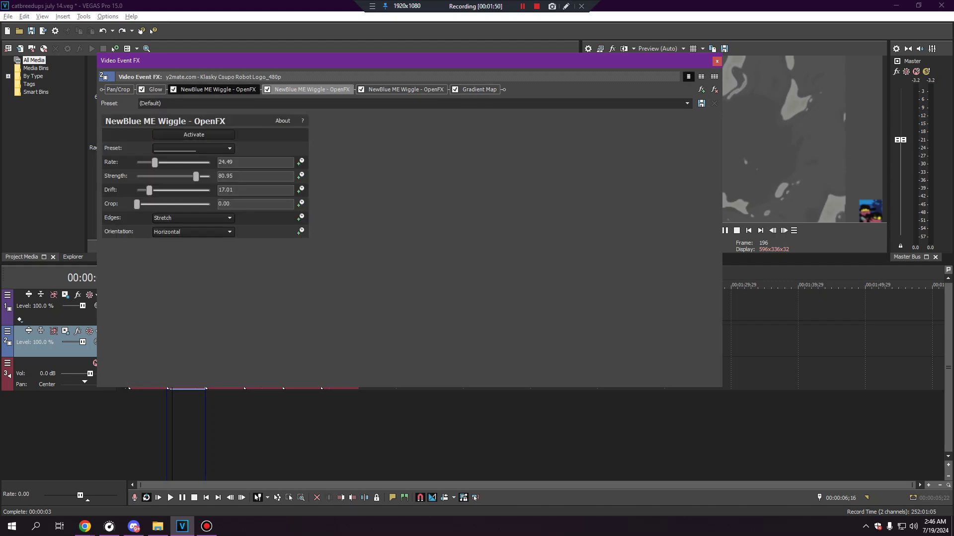
{"action": "left_click", "coordinate": [308, 89]}
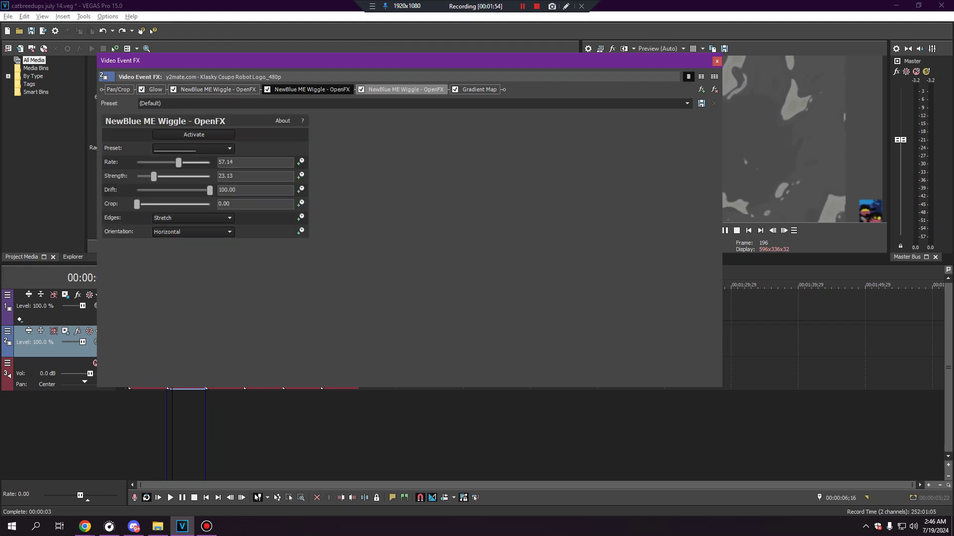
{"action": "left_click", "coordinate": [405, 89]}
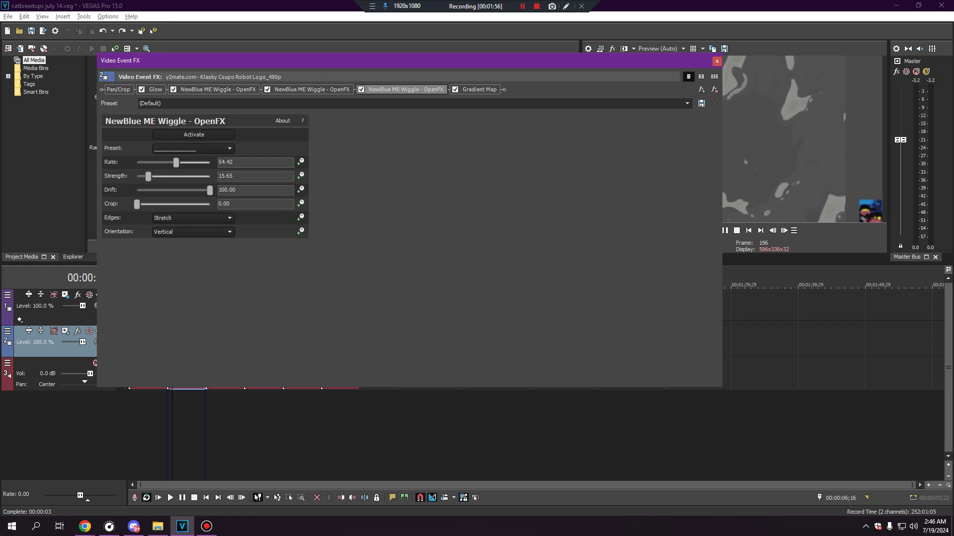
- Examine the colour values of each Gradient Map control point on the second clip and close its video effects
{"action": "left_click", "coordinate": [476, 89]}
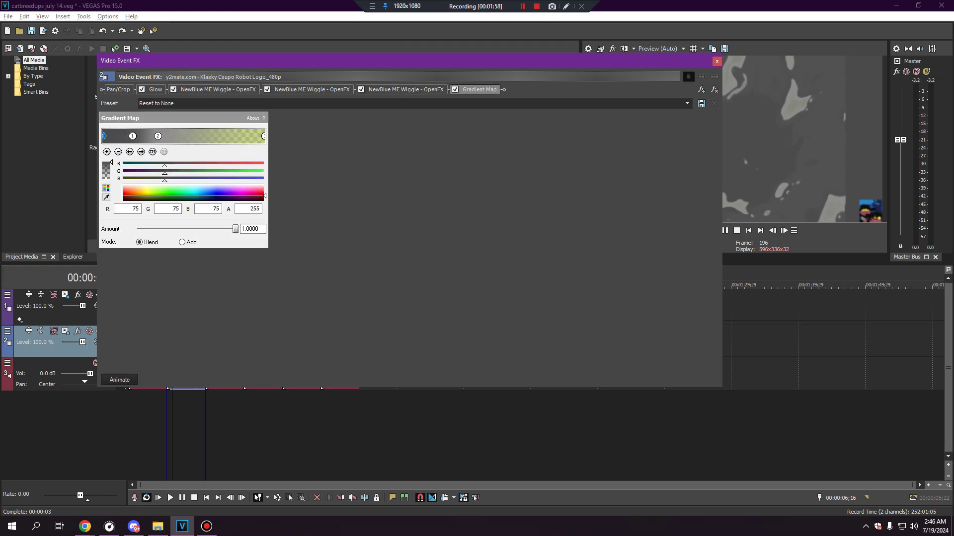
{"action": "left_click", "coordinate": [141, 152]}
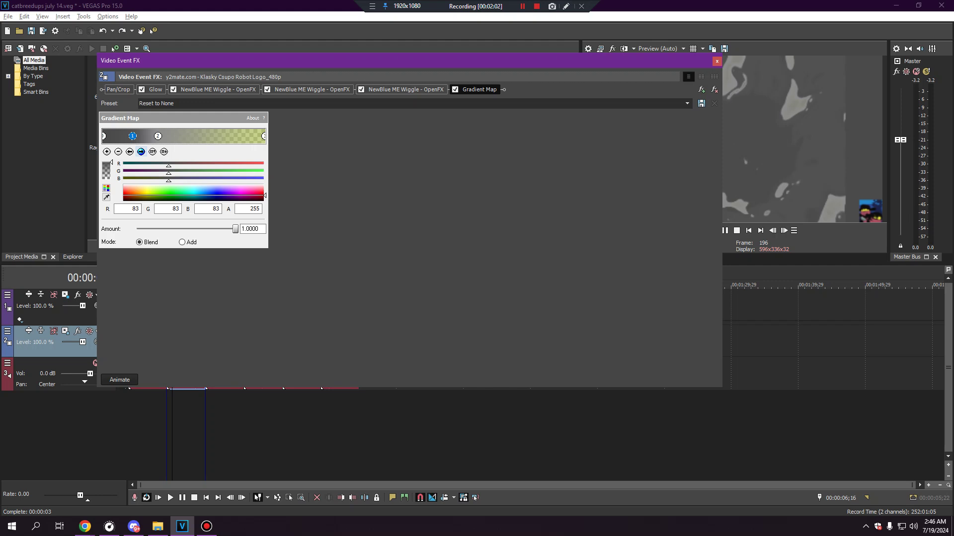
{"action": "left_click", "coordinate": [141, 152]}
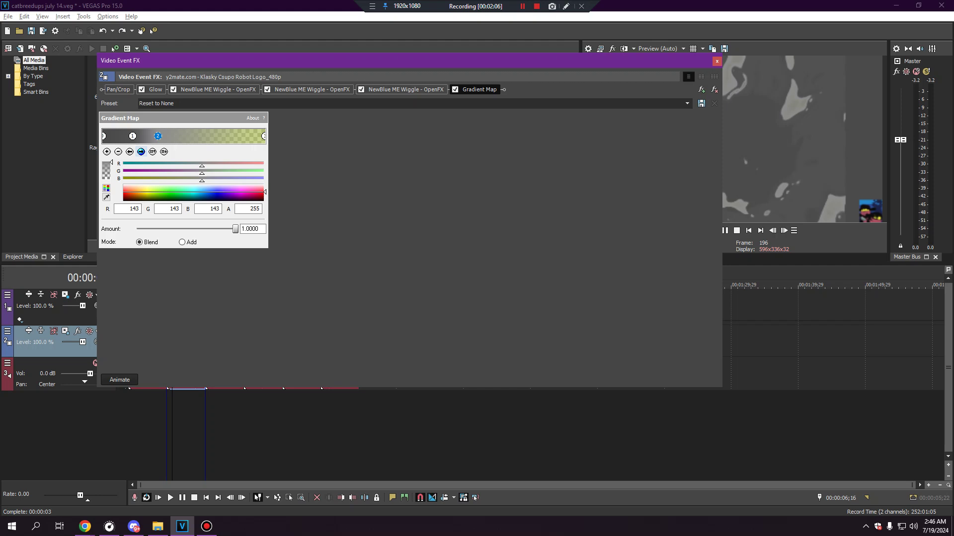
{"action": "left_click", "coordinate": [141, 152]}
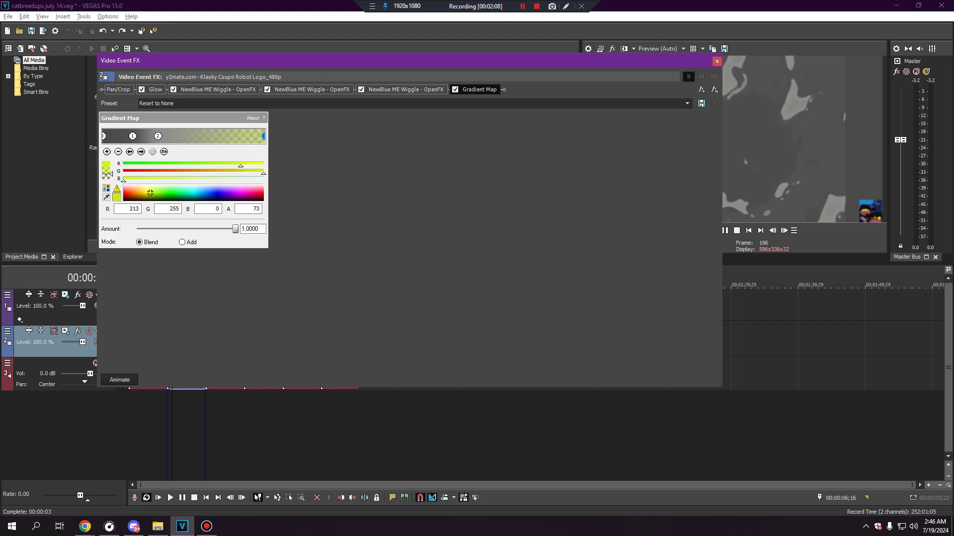
{"action": "left_click", "coordinate": [716, 61]}
- Examine the GEEKTRONIC, ExpressFX Distortion, ExpressFX Graphic EQ, ERZATZ and IL Vocodex audio effects on the second clip, and play that clip from its start
{"action": "left_click", "coordinate": [193, 363]}
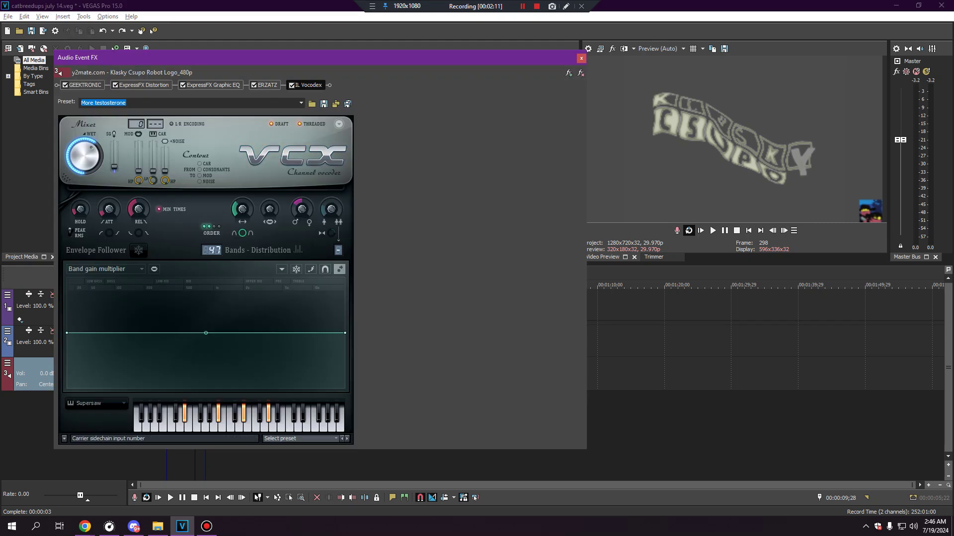
{"action": "left_click", "coordinate": [85, 84]}
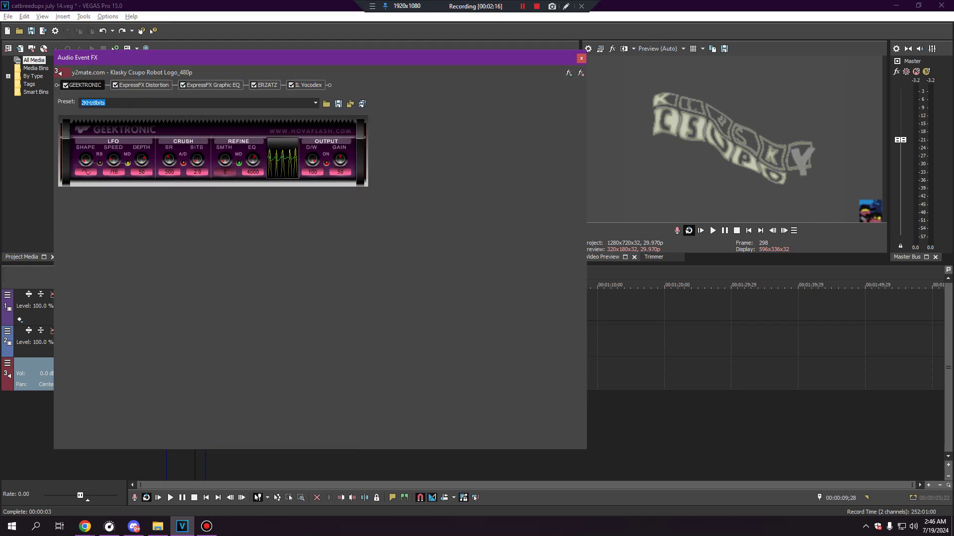
{"action": "left_click", "coordinate": [143, 84]}
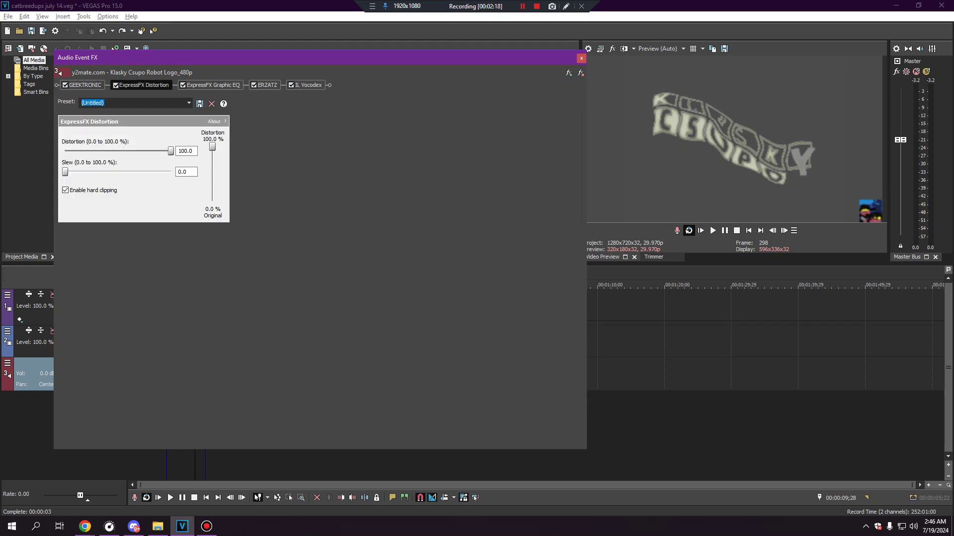
{"action": "left_click", "coordinate": [210, 85]}
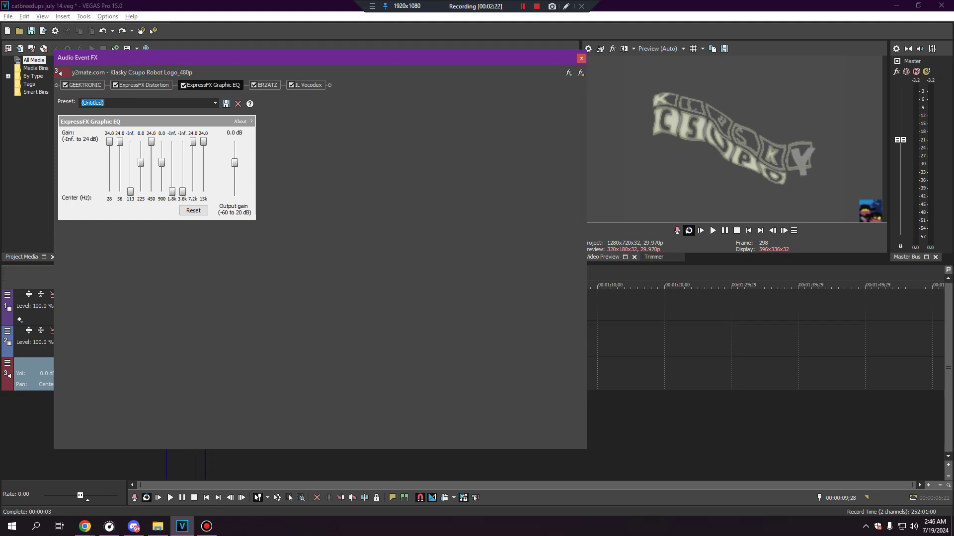
{"action": "left_click", "coordinate": [265, 85]}
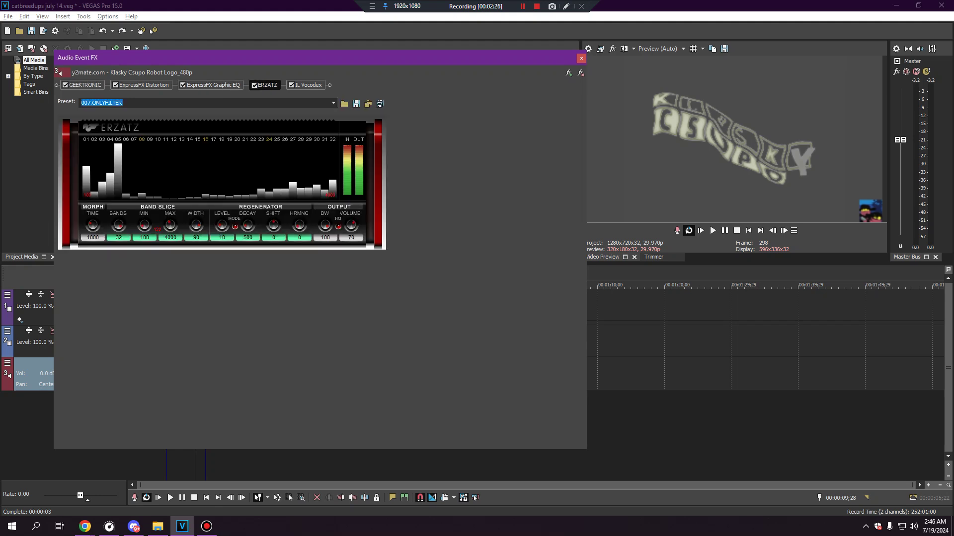
{"action": "left_click", "coordinate": [308, 85]}
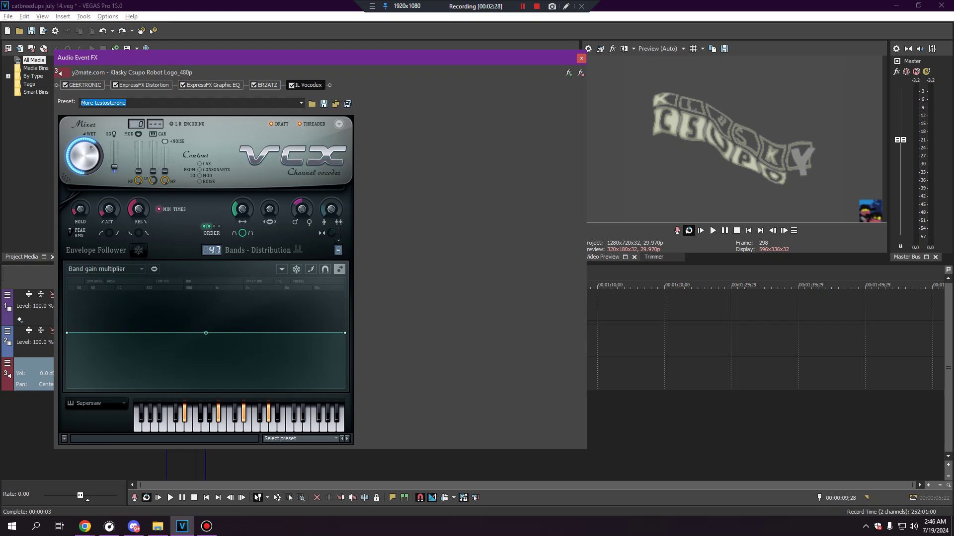
{"action": "left_click", "coordinate": [581, 58]}
{"action": "left_click", "coordinate": [167, 427]}
{"action": "key", "text": "space"}
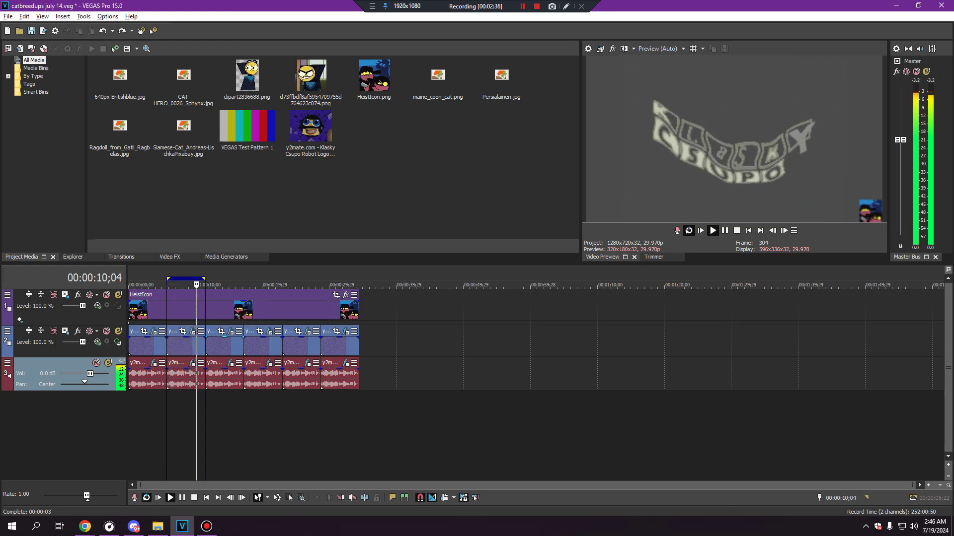
- Set the loop region to the third clip, pause playback and examine its S_AutoPaint and three NewBlue ME Wiggle video effects
{"action": "double_click", "coordinate": [224, 347]}
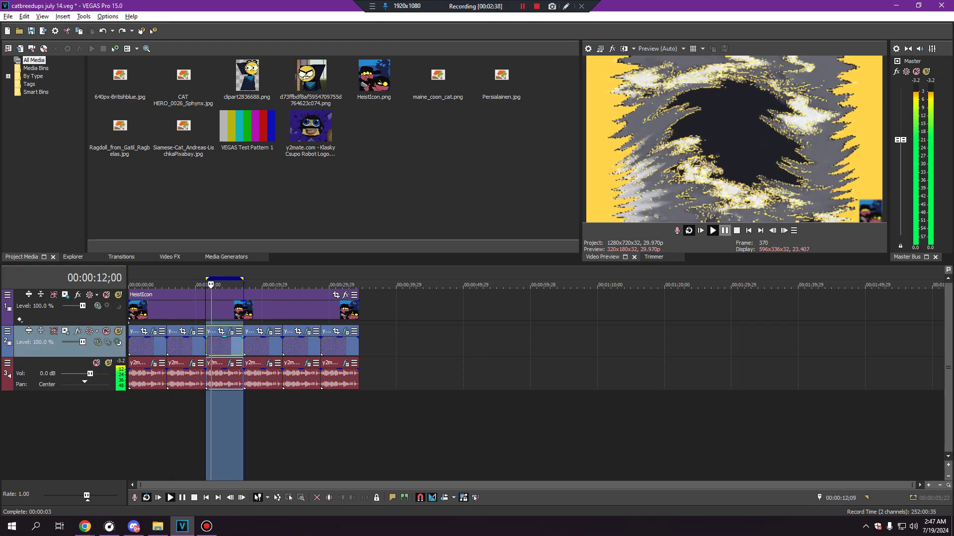
{"action": "left_click", "coordinate": [725, 231]}
{"action": "left_click", "coordinate": [230, 332]}
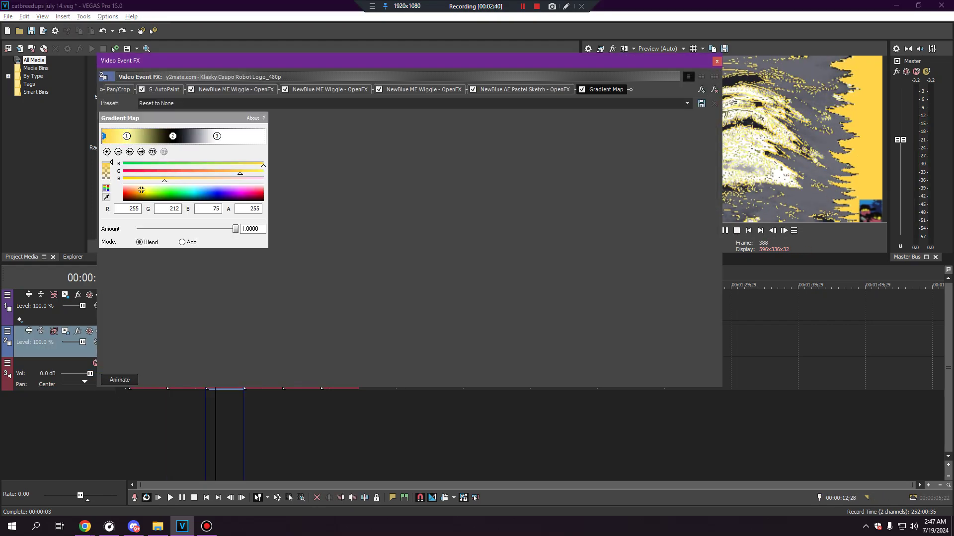
{"action": "left_click", "coordinate": [164, 90]}
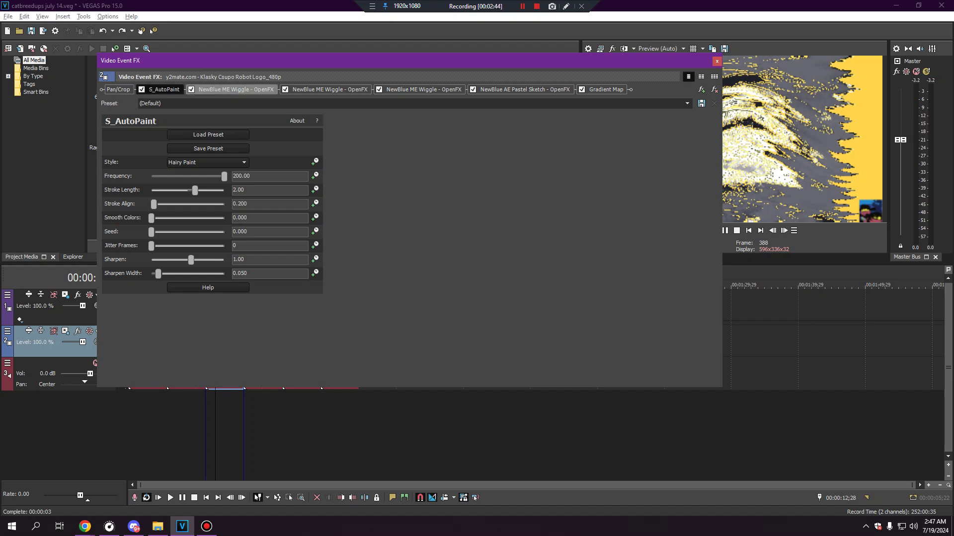
{"action": "left_click", "coordinate": [236, 89]}
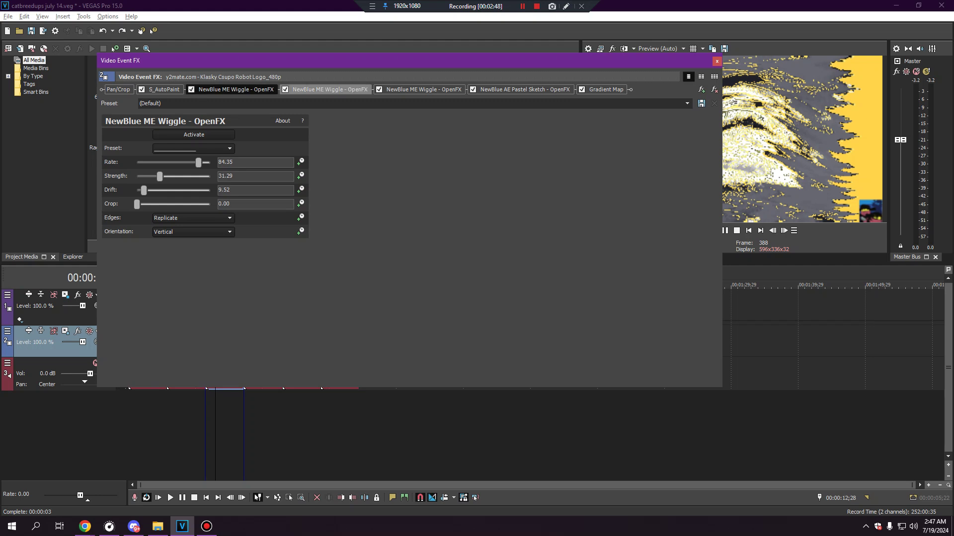
{"action": "left_click", "coordinate": [329, 90]}
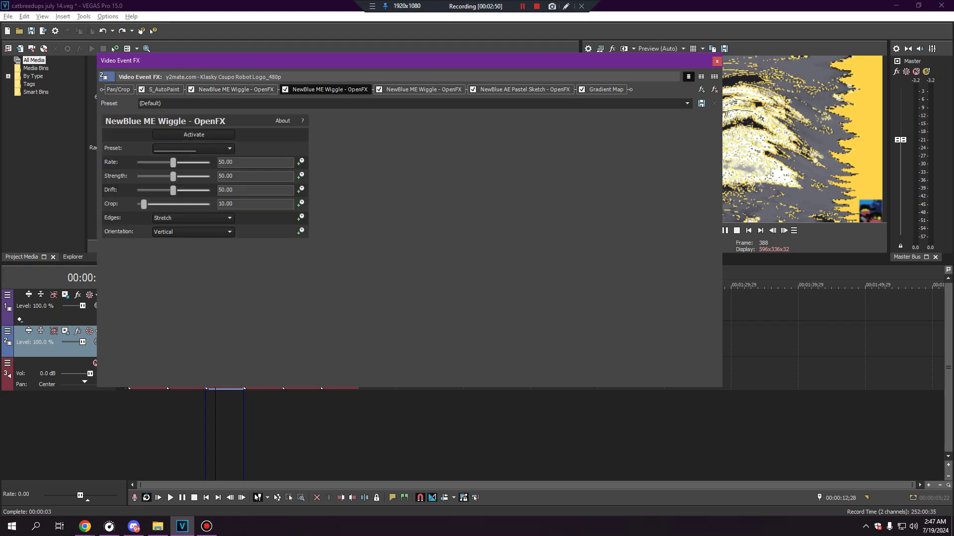
{"action": "left_click", "coordinate": [422, 90]}
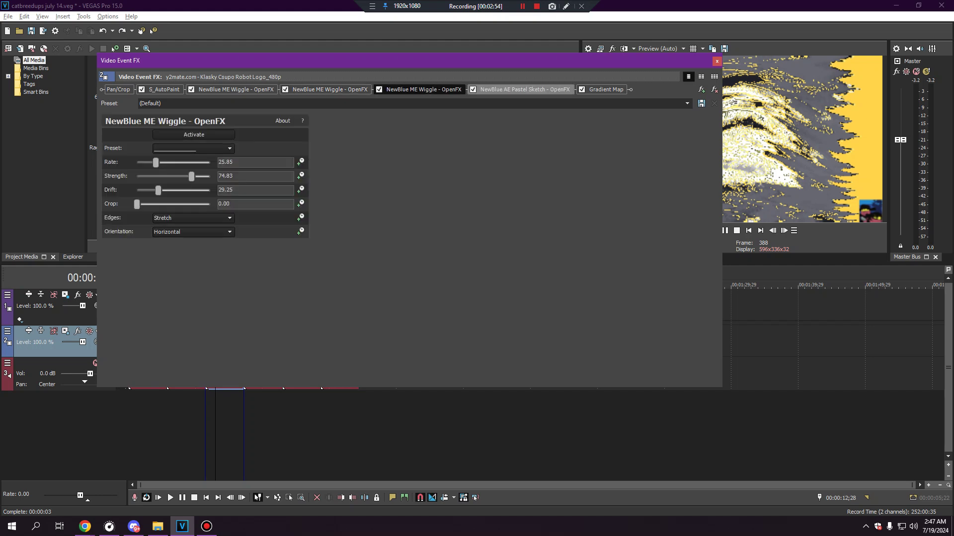
- Enter "default" as the preset name of the third clip's NewBlue AE Pastel Sketch effect
{"action": "left_click", "coordinate": [524, 90]}
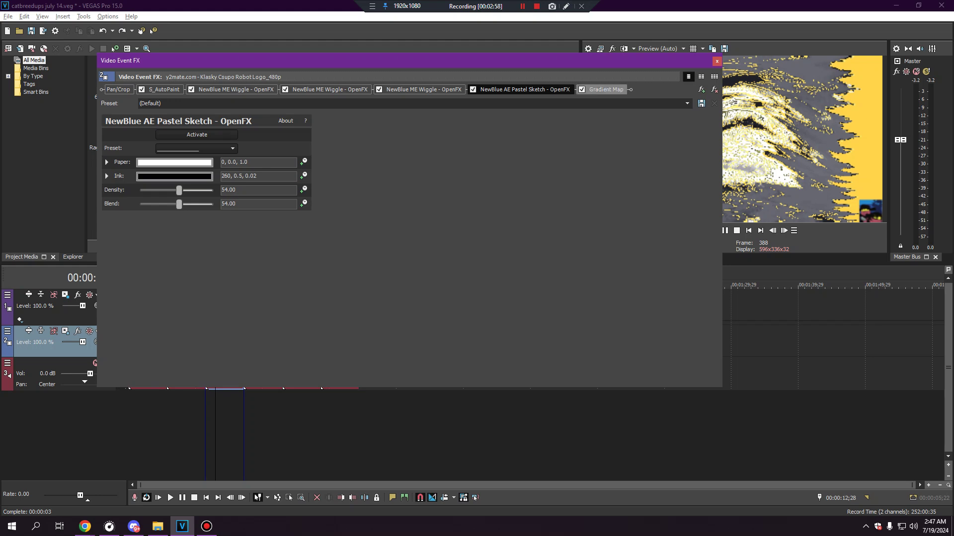
{"action": "double_click", "coordinate": [150, 103]}
{"action": "type", "text": "defaul"}
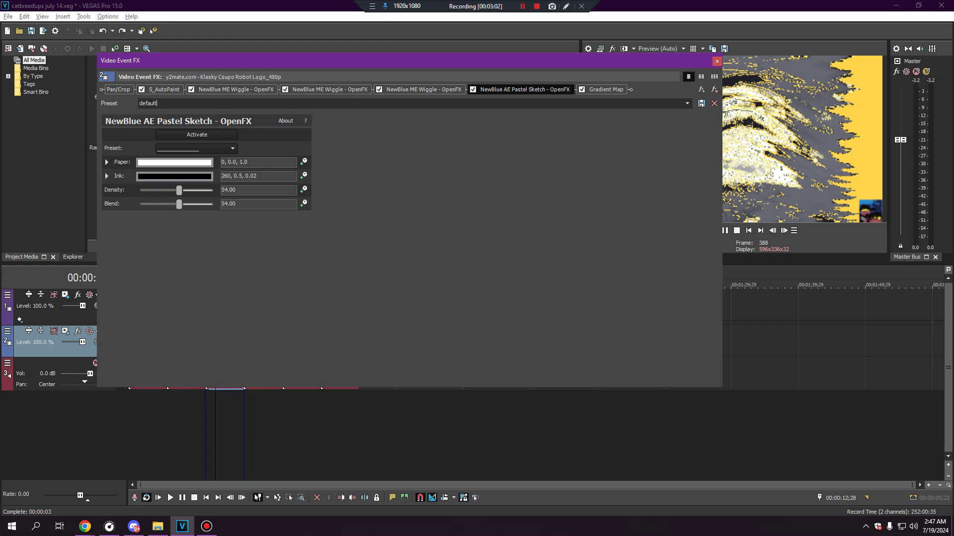
- Examine the colour values of the Gradient Map control points on the third clip and close its video effects
{"action": "left_click", "coordinate": [606, 89]}
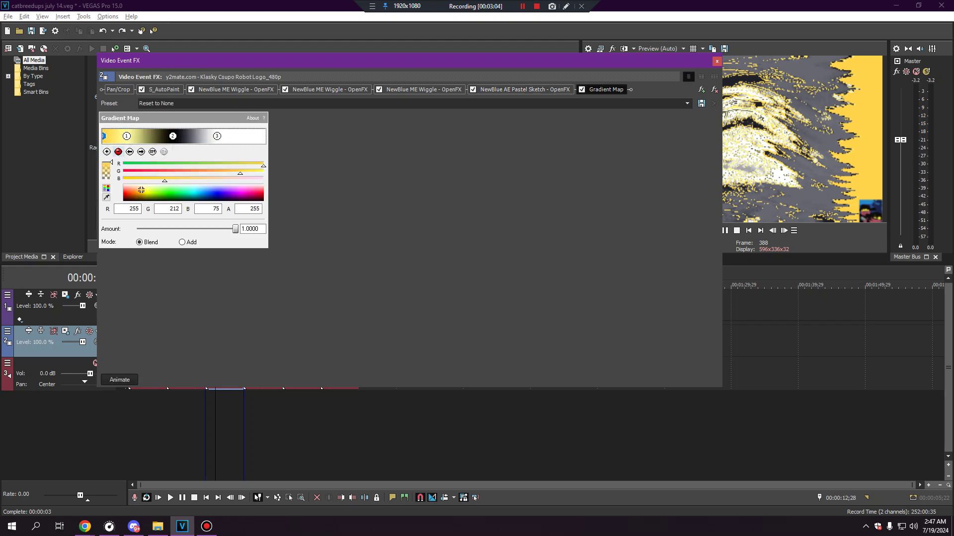
{"action": "left_click", "coordinate": [141, 152]}
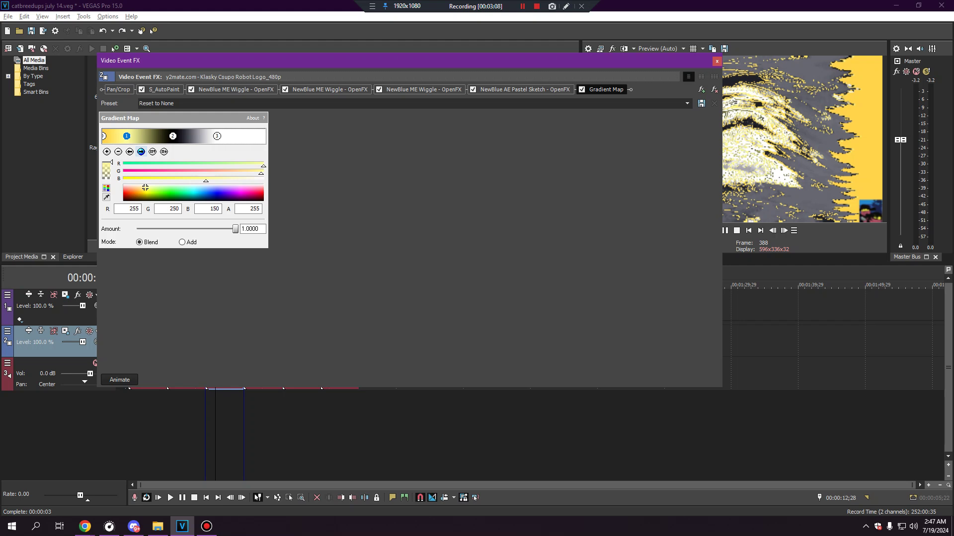
{"action": "left_click", "coordinate": [173, 136]}
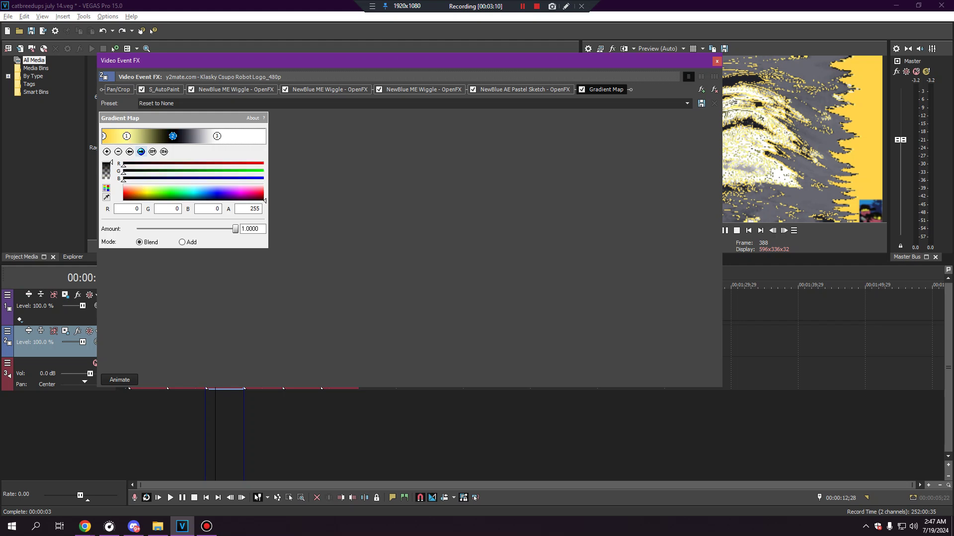
{"action": "left_click", "coordinate": [141, 152]}
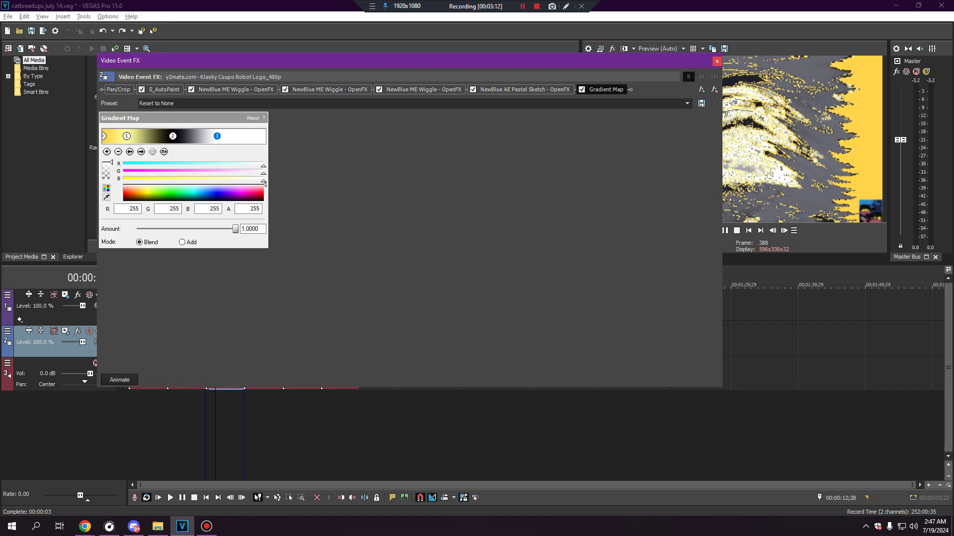
{"action": "left_click", "coordinate": [717, 61]}
- Examine the ExpressFX Dynamics, Convoluter v1.5 and Cinematic Verb audio effect settings on the third clip
{"action": "left_click", "coordinate": [228, 363]}
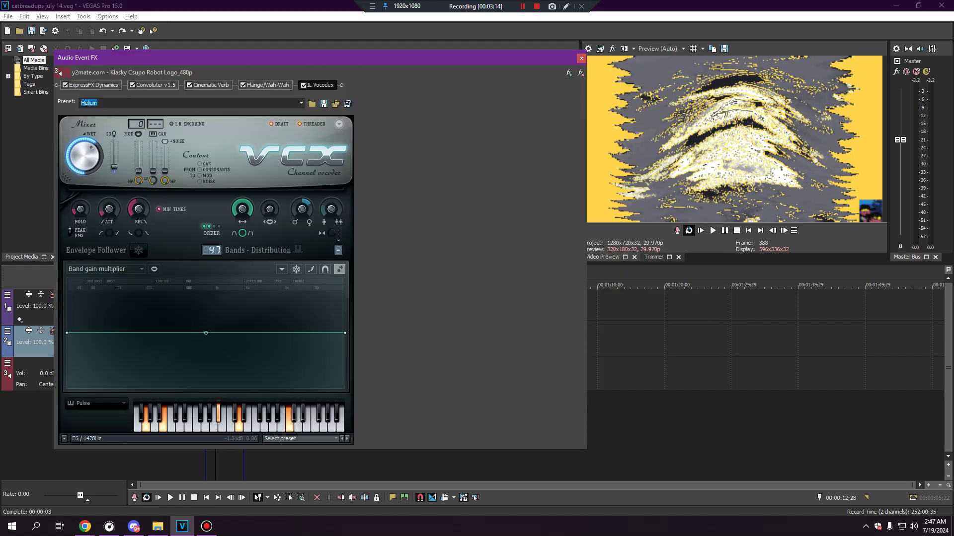
{"action": "left_click", "coordinate": [94, 85]}
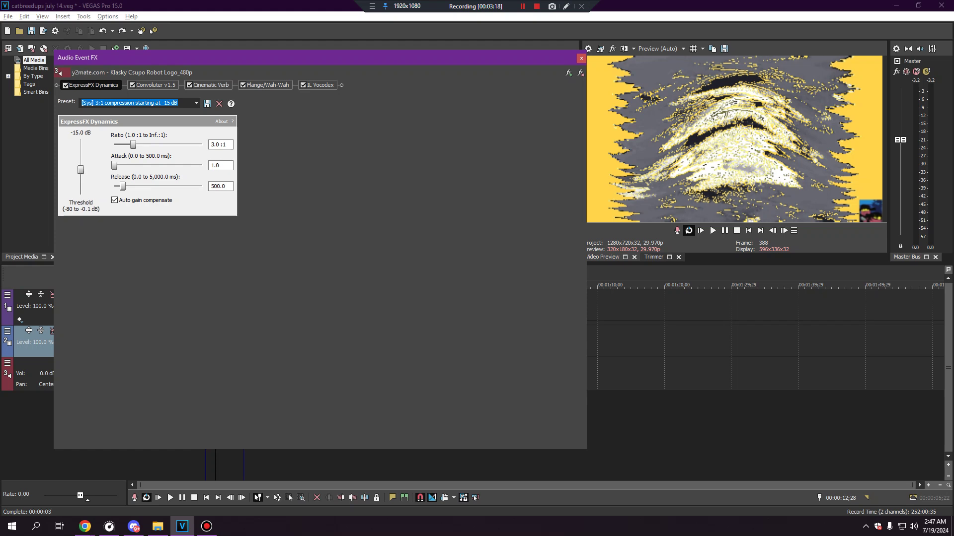
{"action": "left_click", "coordinate": [155, 86]}
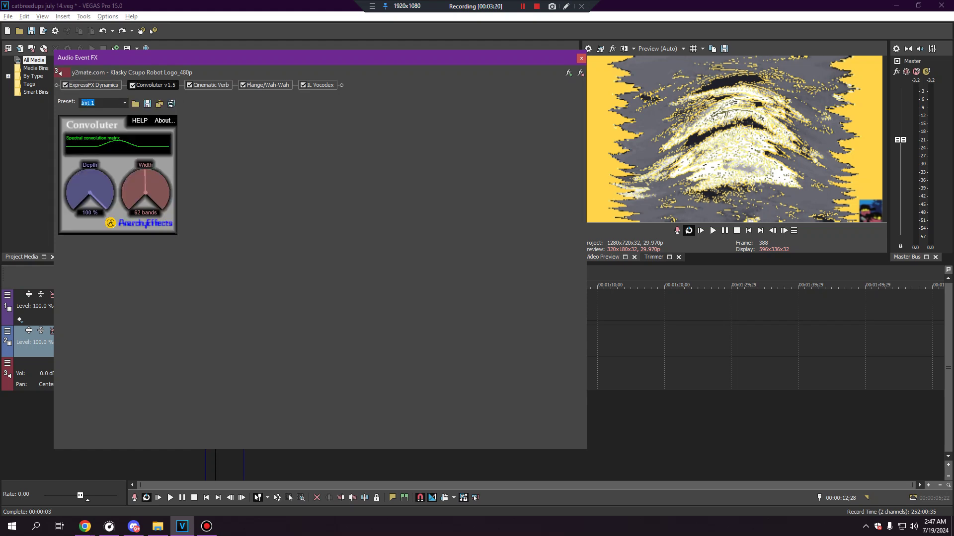
{"action": "left_click", "coordinate": [211, 85]}
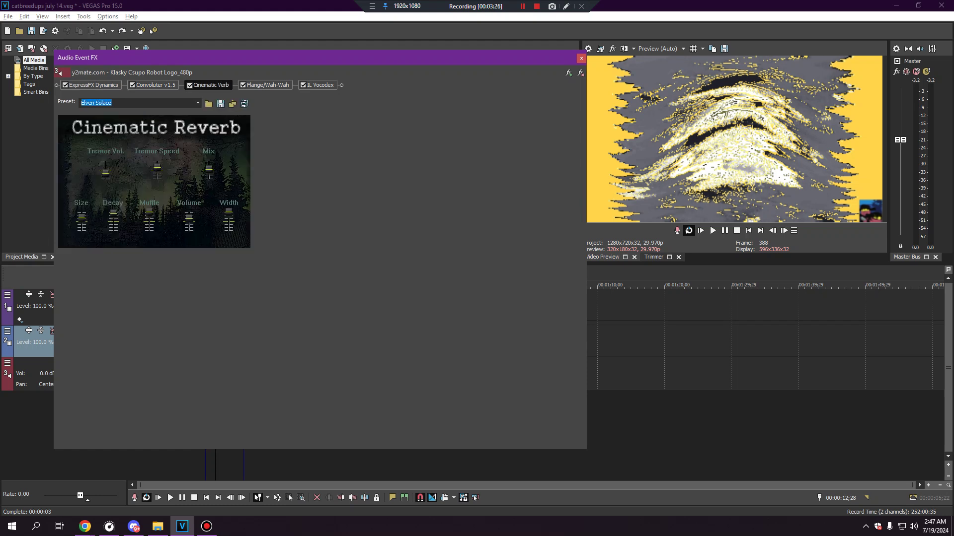
- Enter "default" as the preset name of the third clip's Flange/Wah-Wah audio effect
{"action": "left_click", "coordinate": [267, 85]}
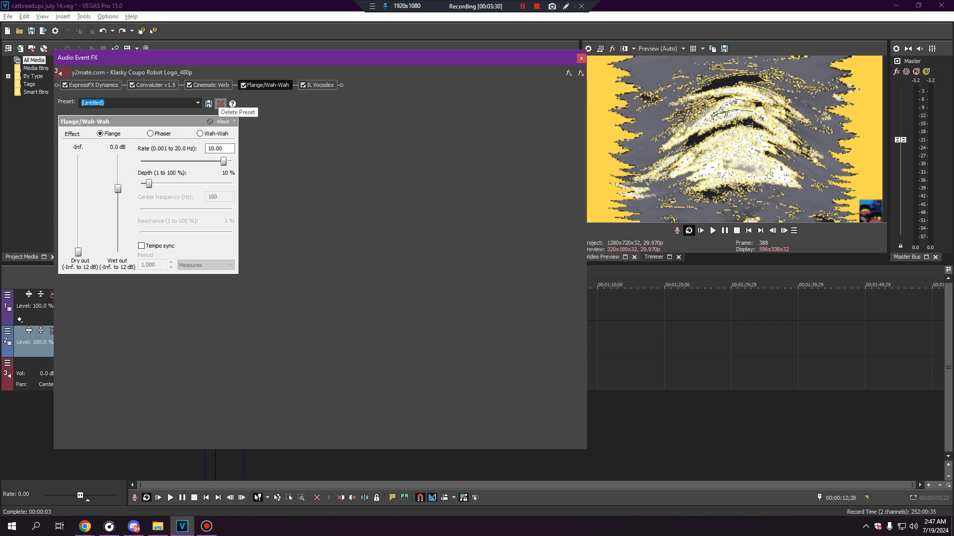
{"action": "type", "text": "default"}
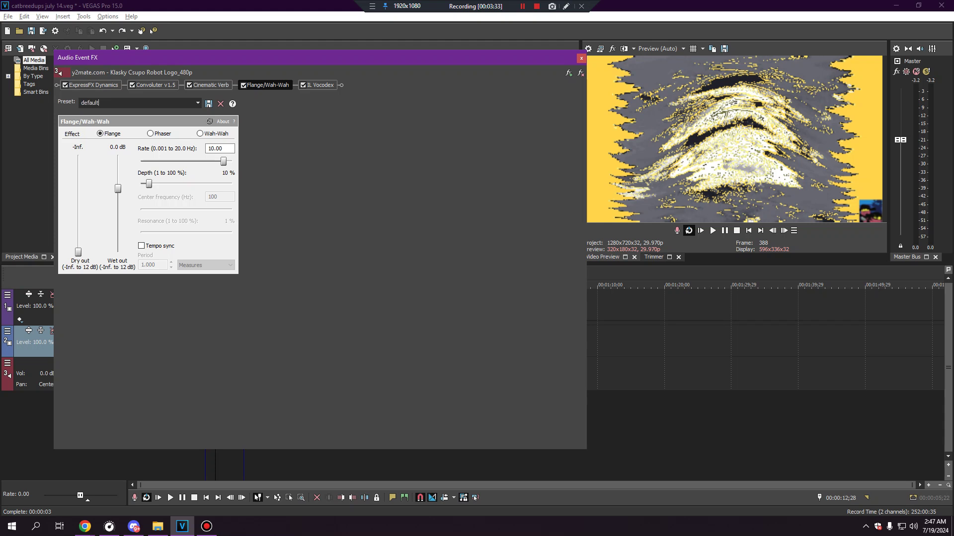
- Examine the third clip's IL Vocodex settings, close its audio effects and play the clip from its start
{"action": "left_click", "coordinate": [320, 85]}
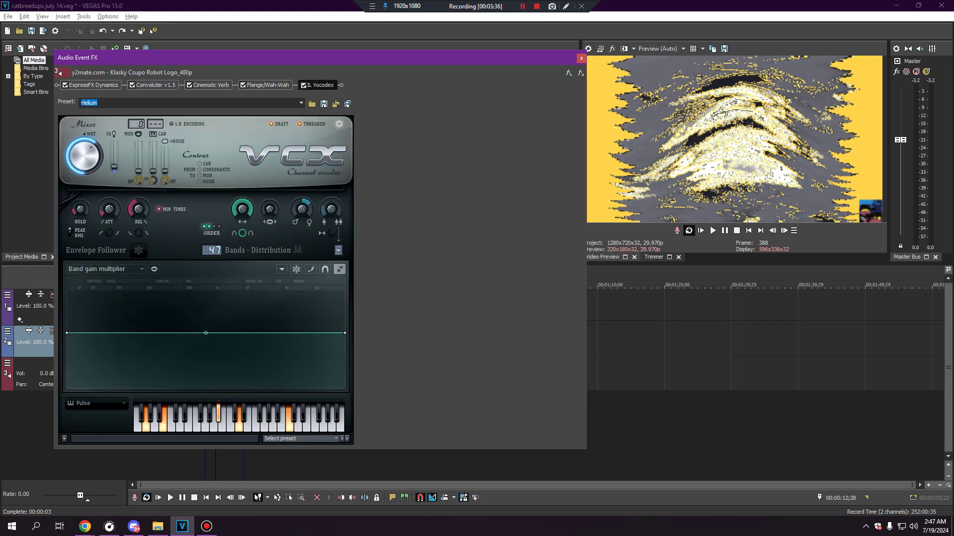
{"action": "left_click", "coordinate": [581, 59]}
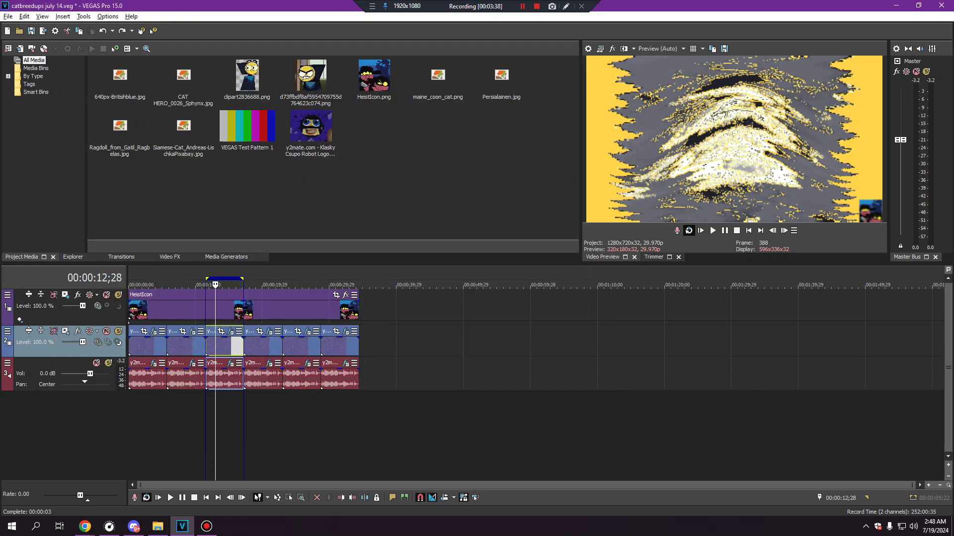
{"action": "left_click", "coordinate": [206, 431]}
{"action": "key", "text": "space"}
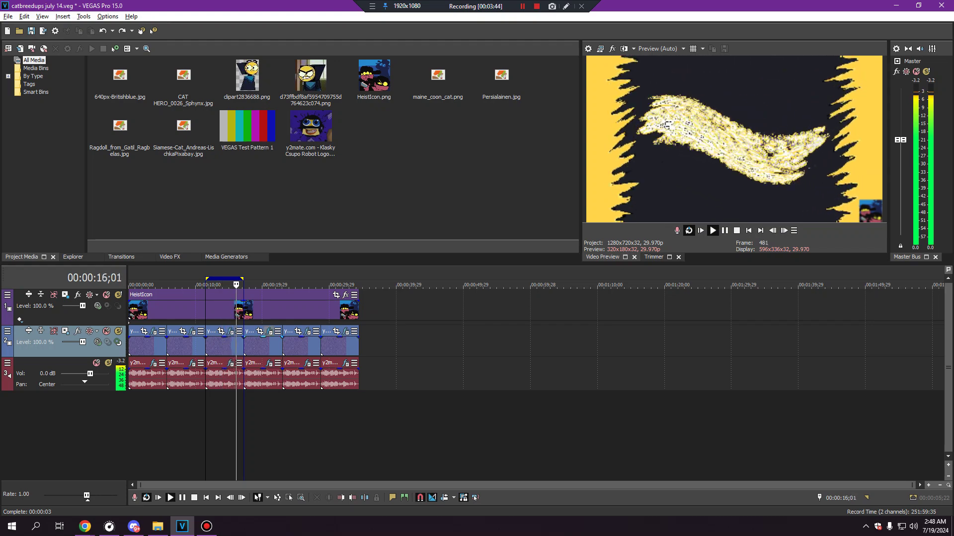
- Set the loop region to the fourth clip, pause playback and examine its S_AutoPaint and Color Curves video effects
{"action": "double_click", "coordinate": [263, 347]}
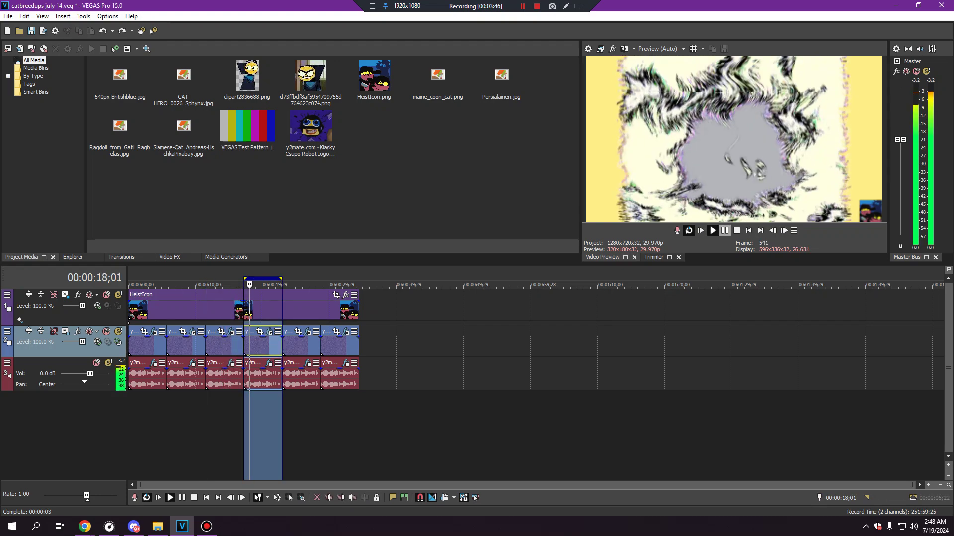
{"action": "key", "text": "space"}
{"action": "left_click", "coordinate": [270, 331]}
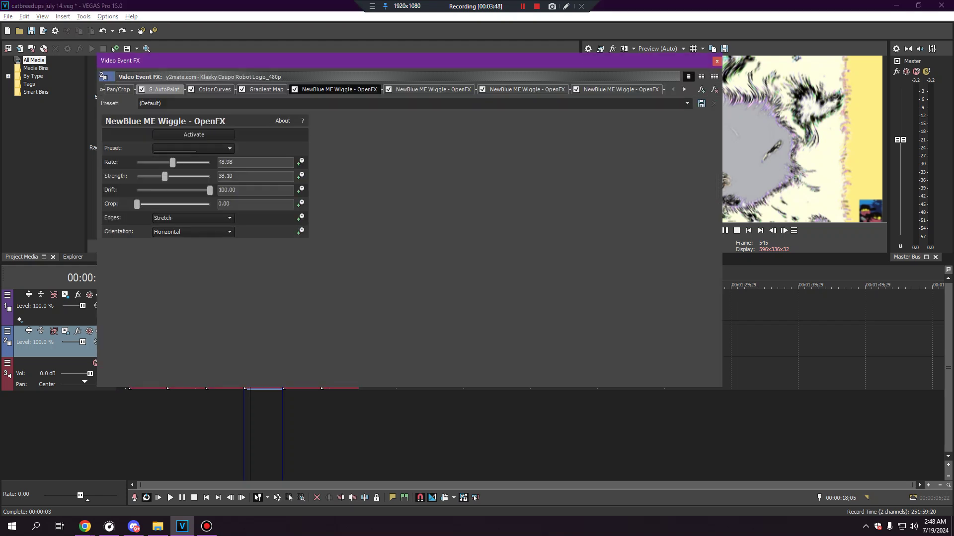
{"action": "left_click", "coordinate": [164, 90]}
{"action": "left_click_drag", "start_coordinate": [722, 218], "coordinate": [791, 219]}
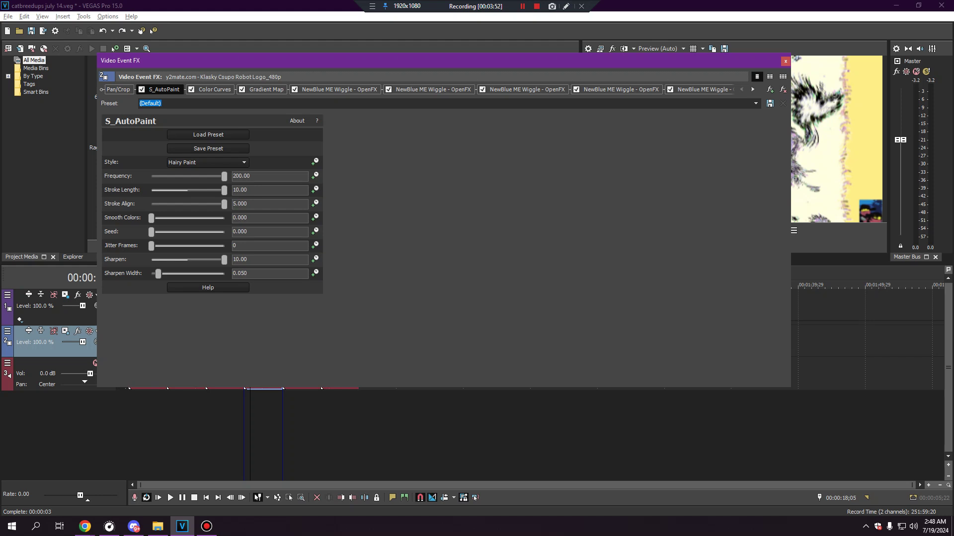
{"action": "left_click", "coordinate": [214, 89]}
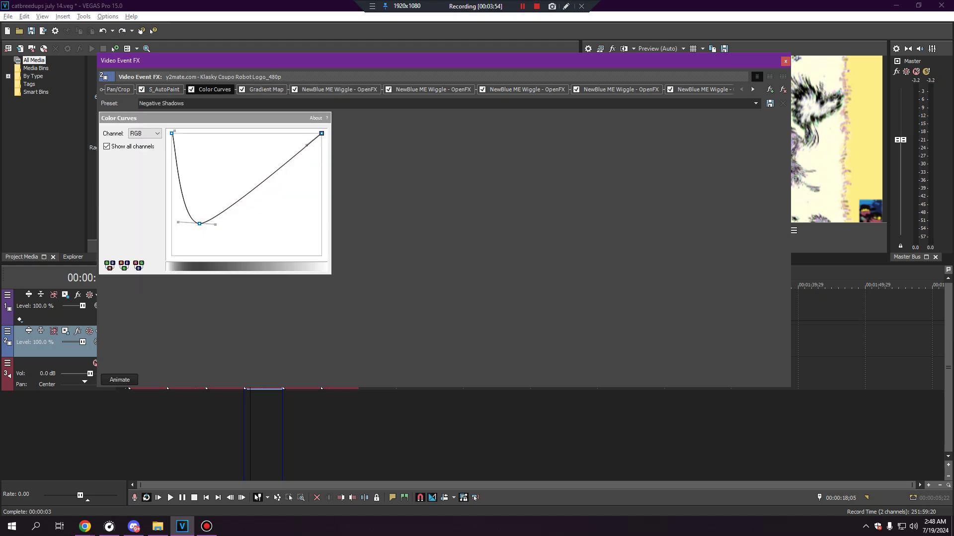
- Examine the color stops of the Gradient Map video effect on the fourth clip
{"action": "left_click", "coordinate": [752, 89]}
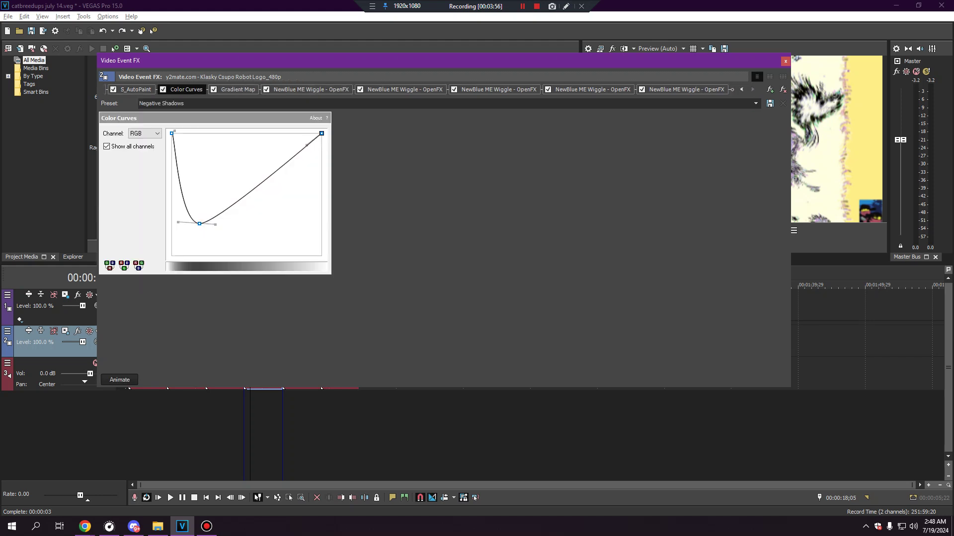
{"action": "left_click", "coordinate": [238, 89]}
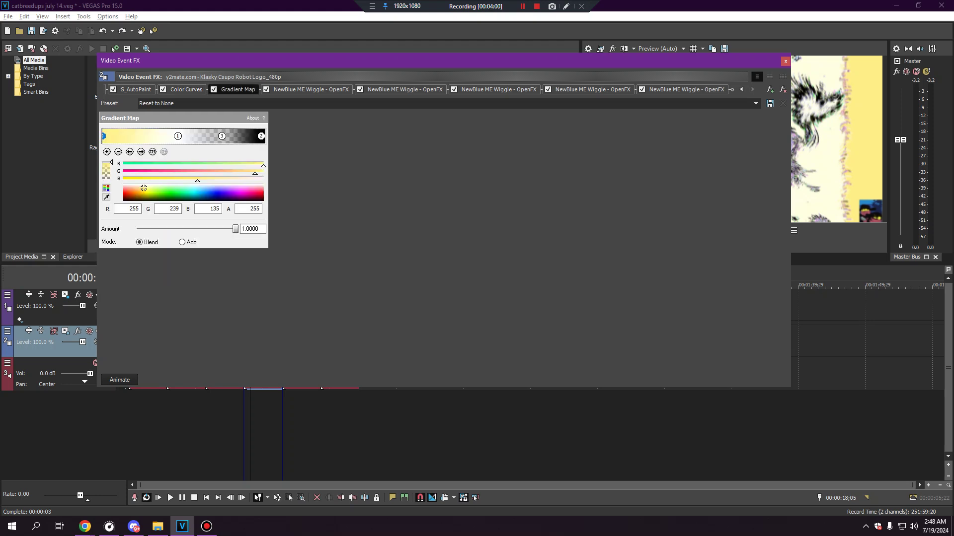
{"action": "left_click", "coordinate": [178, 136]}
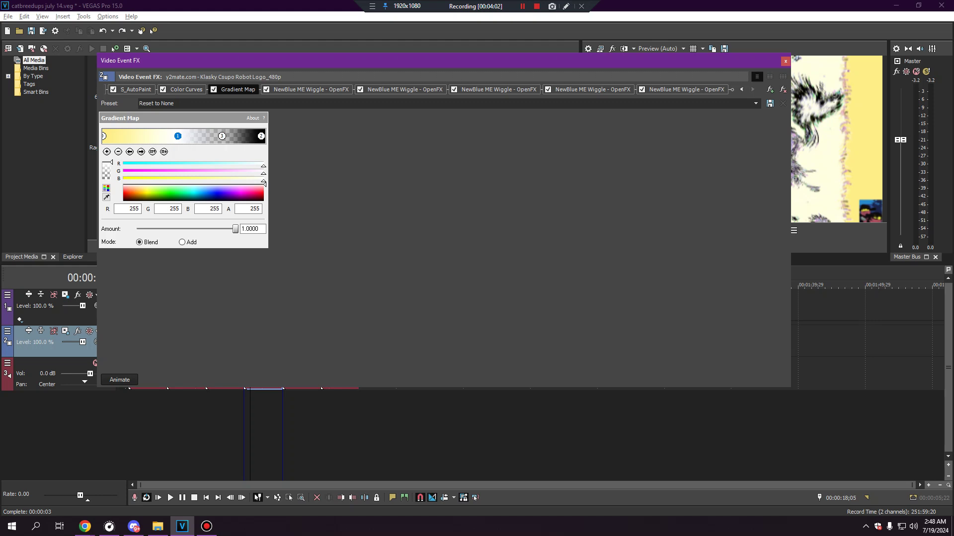
{"action": "left_click", "coordinate": [222, 136]}
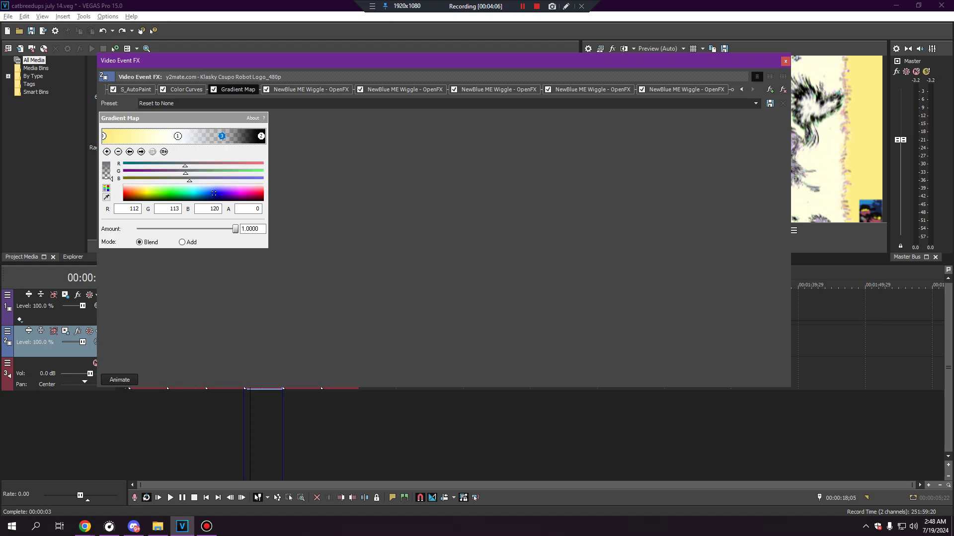
{"action": "left_click", "coordinate": [261, 135]}
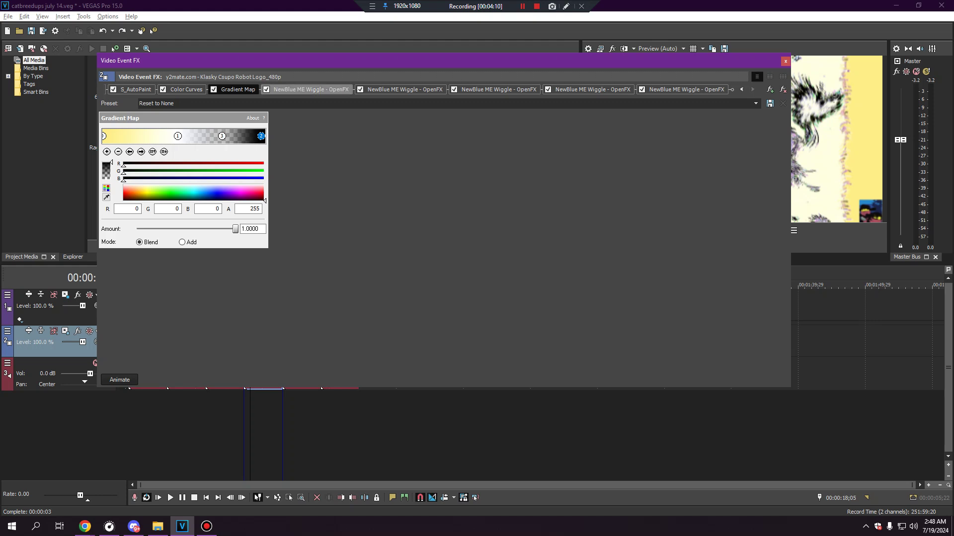
- Examine the settings of all five NewBlue ME Wiggle effects on the fourth clip and close its video effects
{"action": "left_click", "coordinate": [308, 90]}
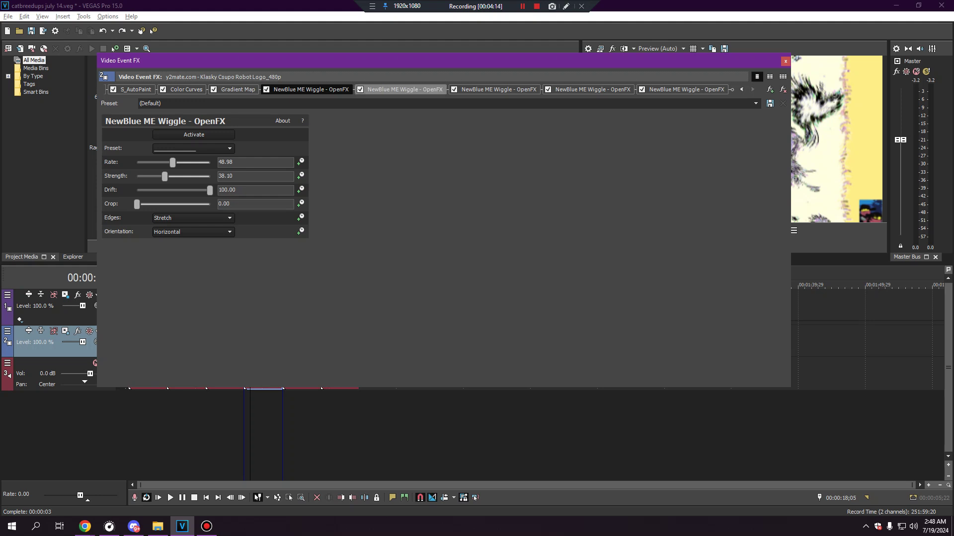
{"action": "left_click", "coordinate": [405, 90]}
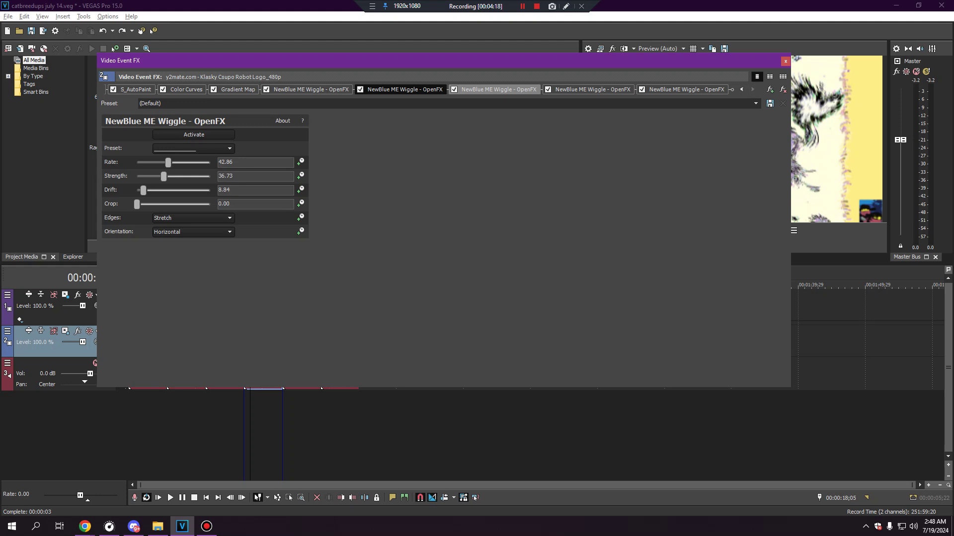
{"action": "left_click", "coordinate": [495, 90]}
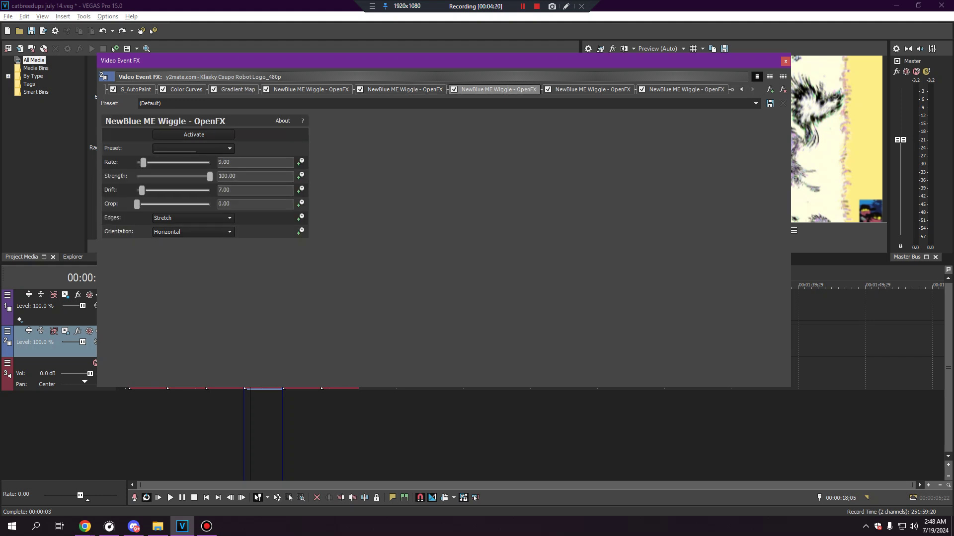
{"action": "left_click", "coordinate": [591, 90]}
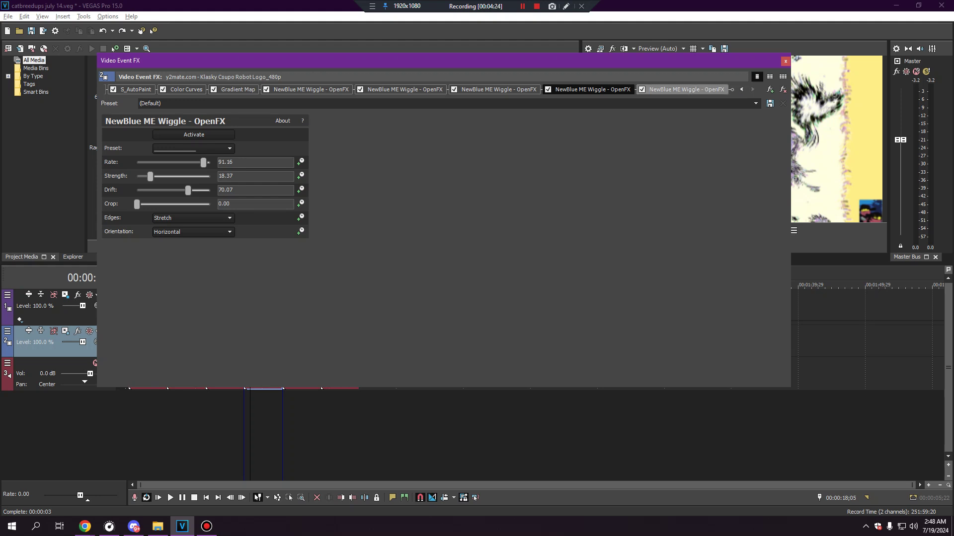
{"action": "left_click", "coordinate": [686, 90]}
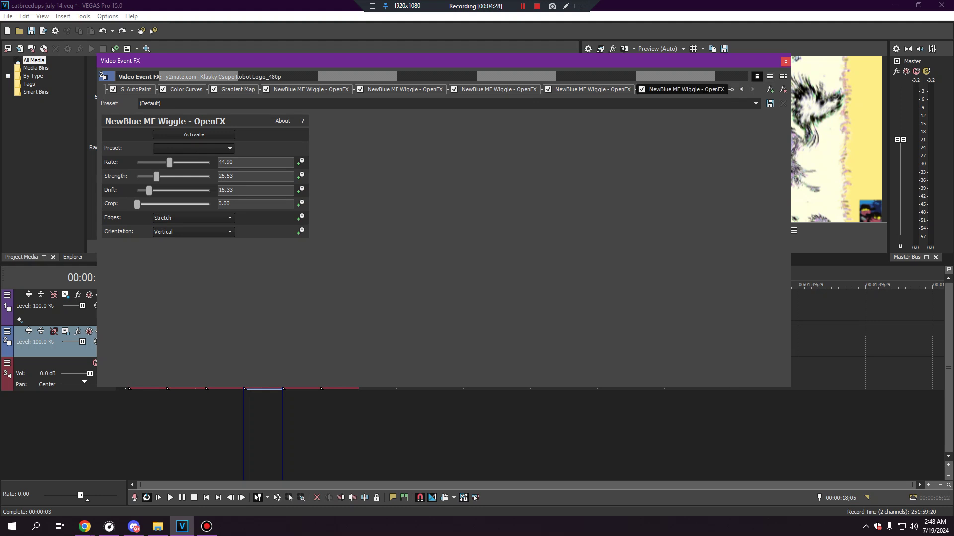
{"action": "left_click", "coordinate": [785, 61]}
- Examine the CAMOUFLAGE, ExpressFX Graphic EQ and IL Vocodex audio effect settings on the fourth clip
{"action": "left_click", "coordinate": [269, 363]}
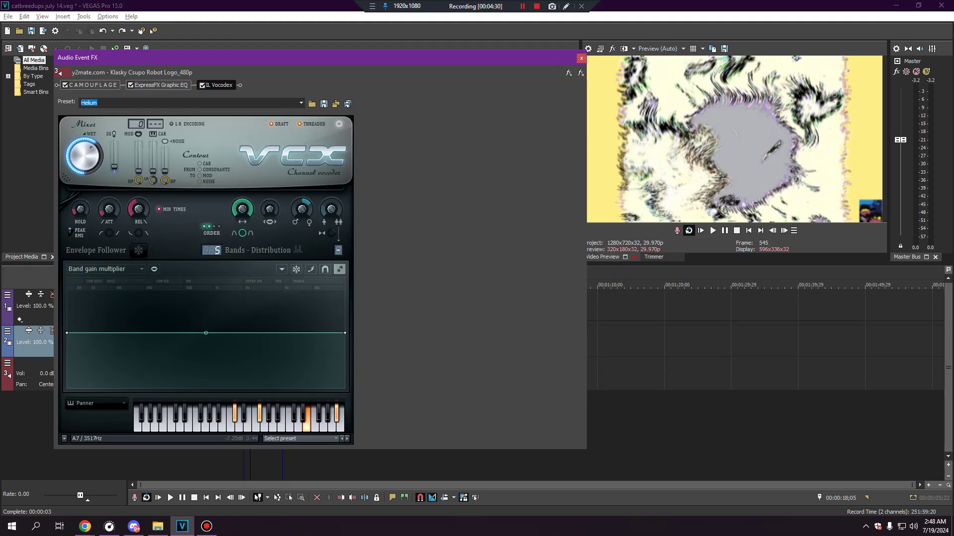
{"action": "left_click", "coordinate": [93, 85]}
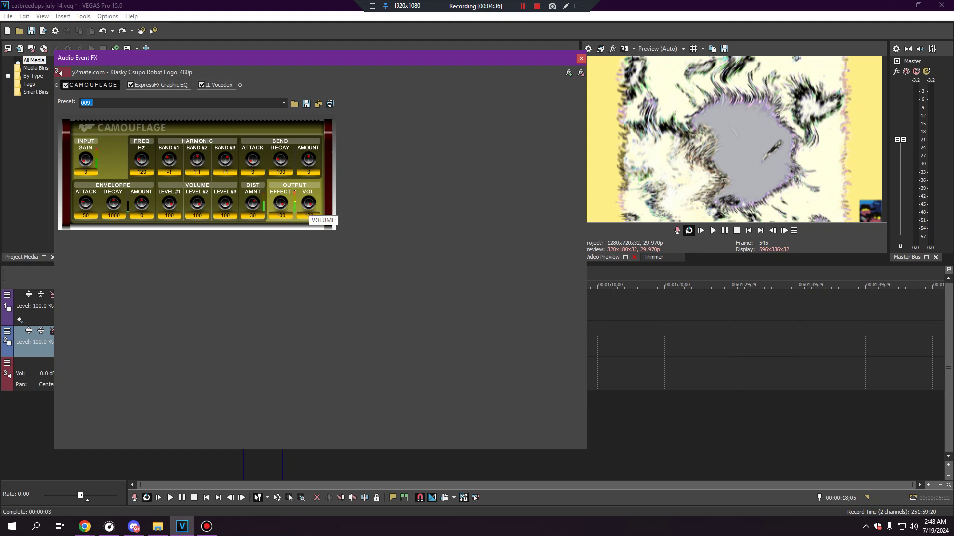
{"action": "left_click", "coordinate": [161, 85]}
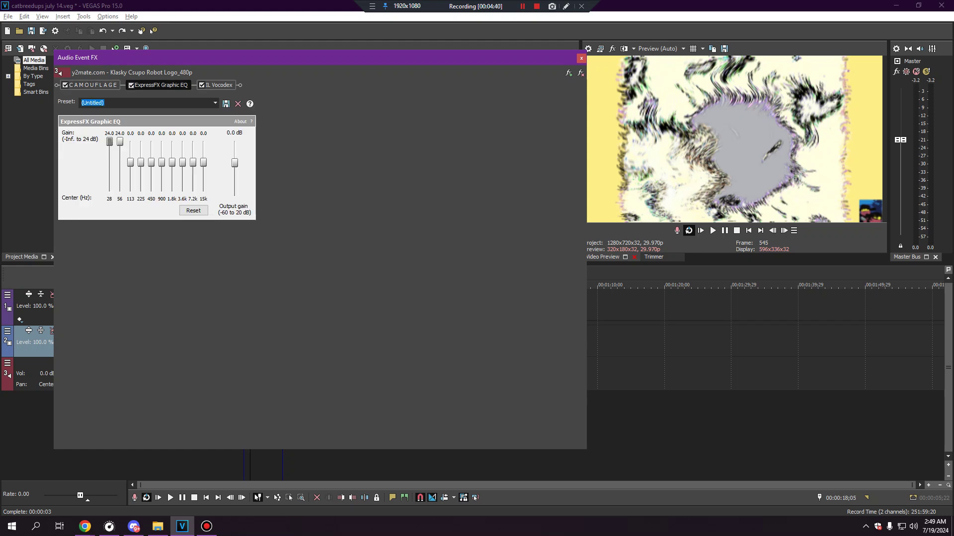
{"action": "left_click", "coordinate": [219, 85]}
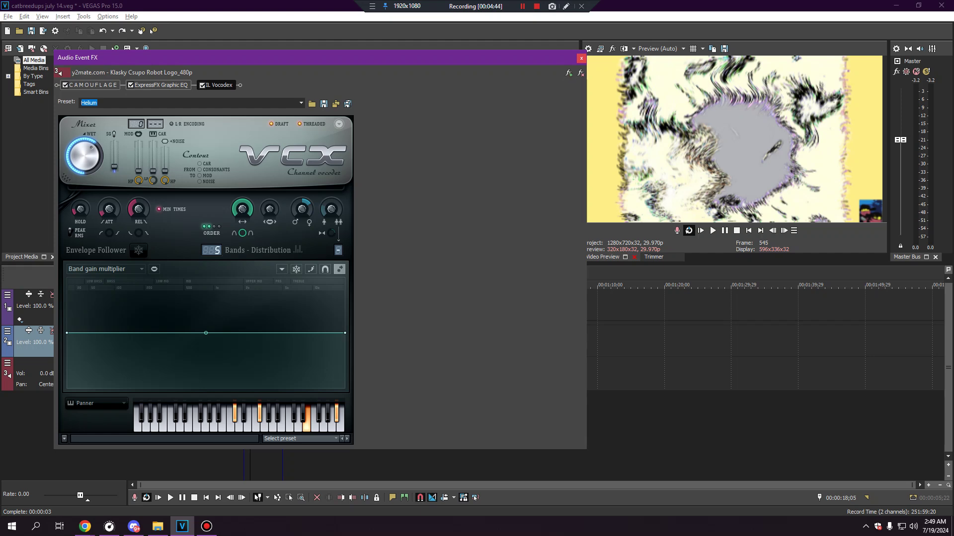
- Close the fourth clip's audio effects and play the clip from its start
{"action": "left_click", "coordinate": [581, 58]}
{"action": "left_click", "coordinate": [244, 422]}
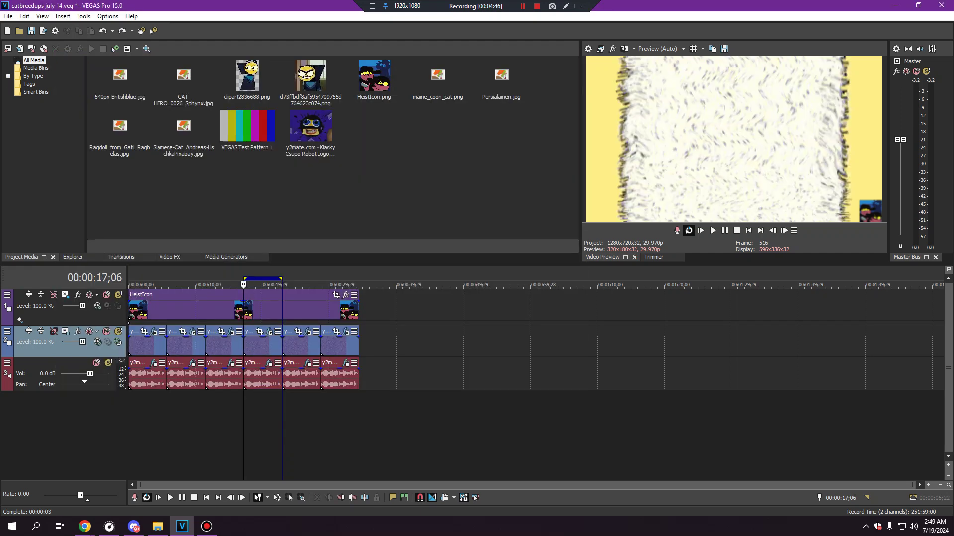
{"action": "left_click", "coordinate": [713, 231]}
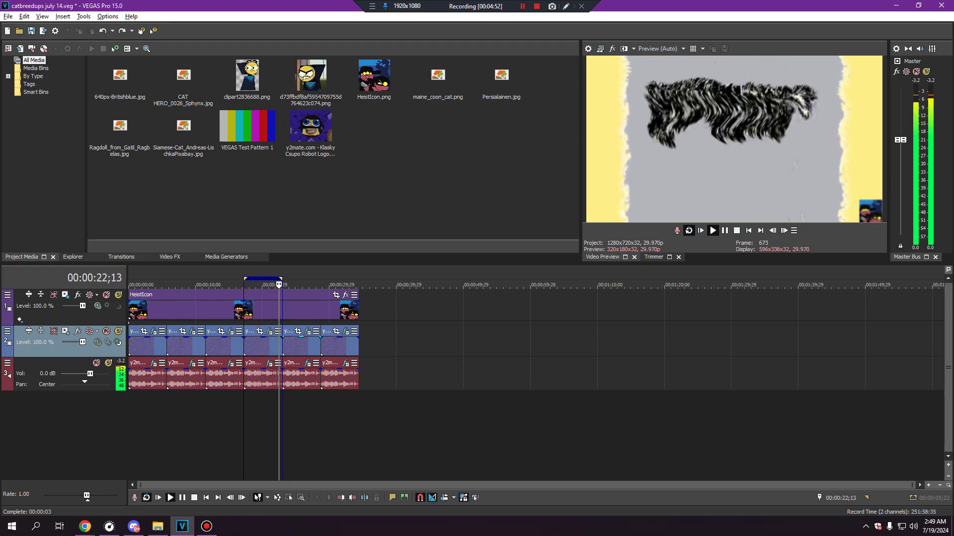
- Set the loop region to the fifth clip, pause playback and open its video effects at the Glow settings
{"action": "double_click", "coordinate": [301, 346]}
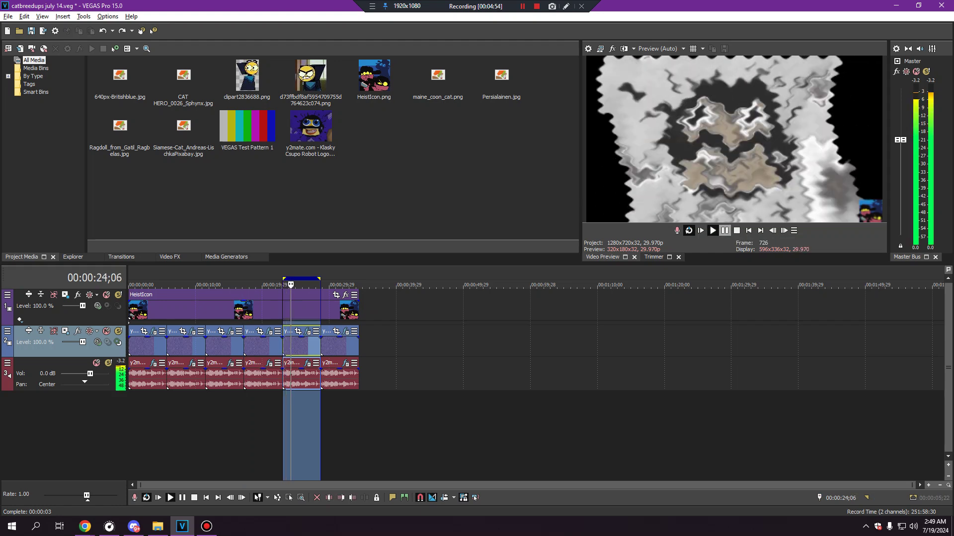
{"action": "left_click", "coordinate": [724, 230]}
{"action": "left_click", "coordinate": [307, 331]}
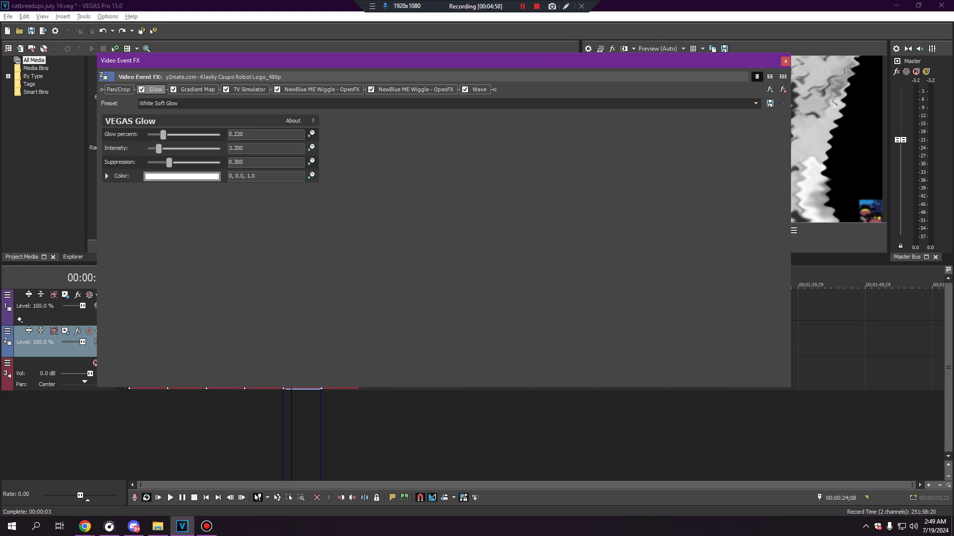
- Examine each color stop of the fifth clip's Gradient Map and its TV Simulator settings
{"action": "left_click", "coordinate": [197, 90]}
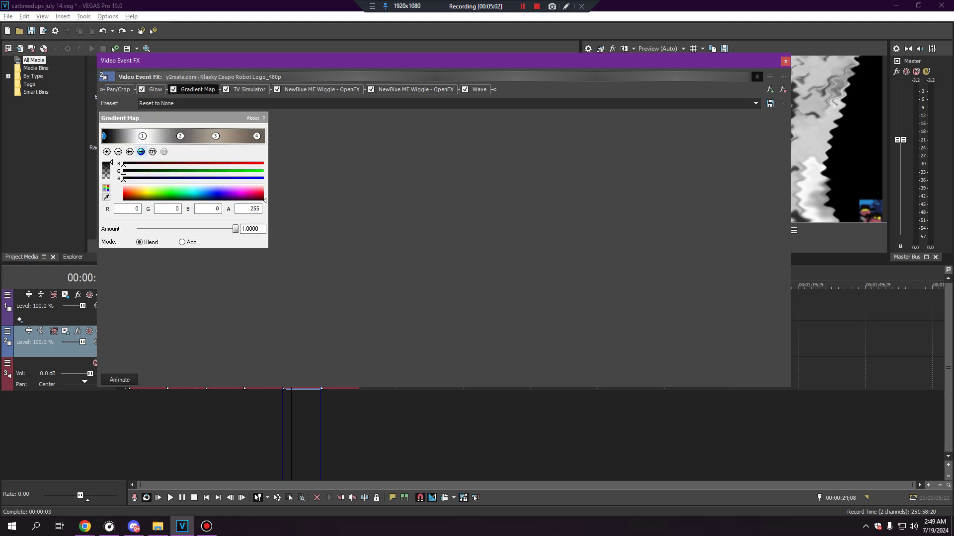
{"action": "left_click", "coordinate": [141, 151]}
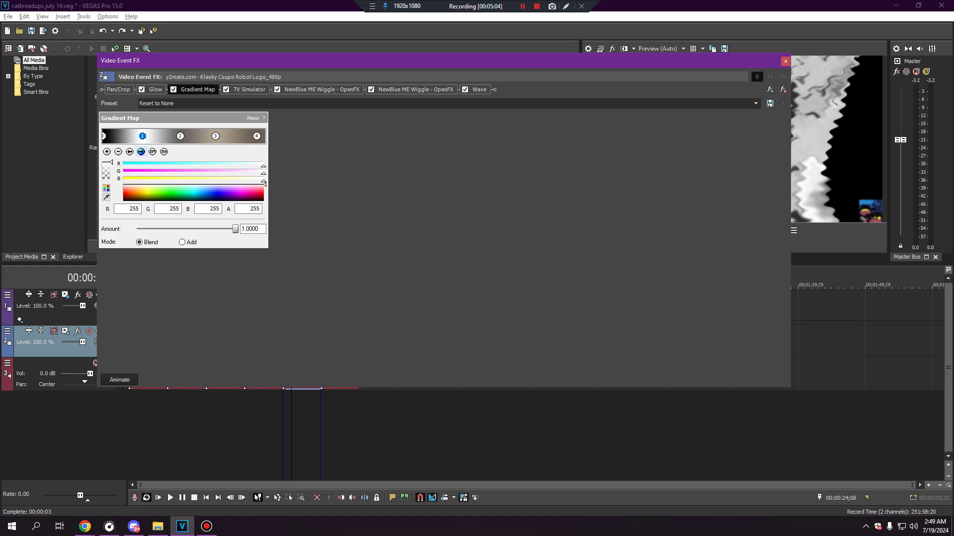
{"action": "left_click", "coordinate": [141, 152]}
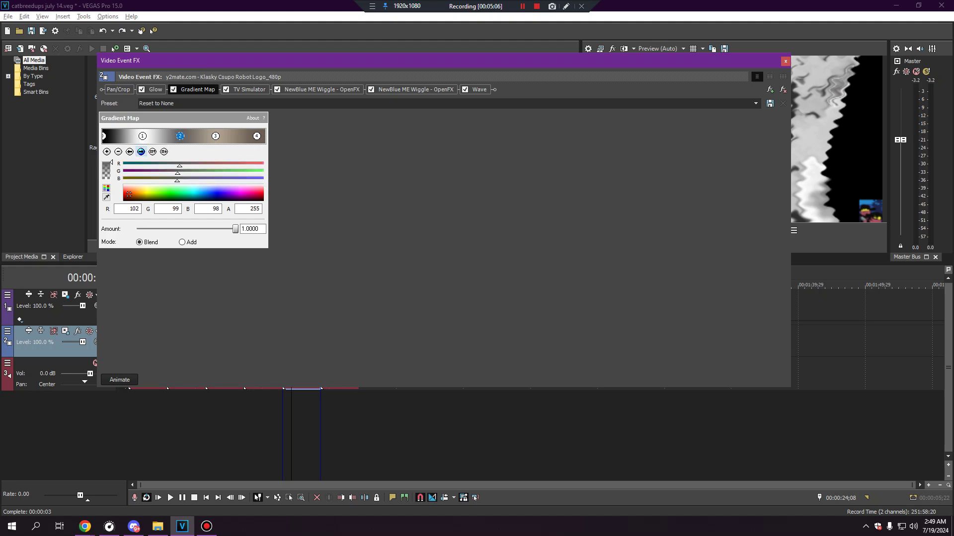
{"action": "left_click", "coordinate": [141, 152]}
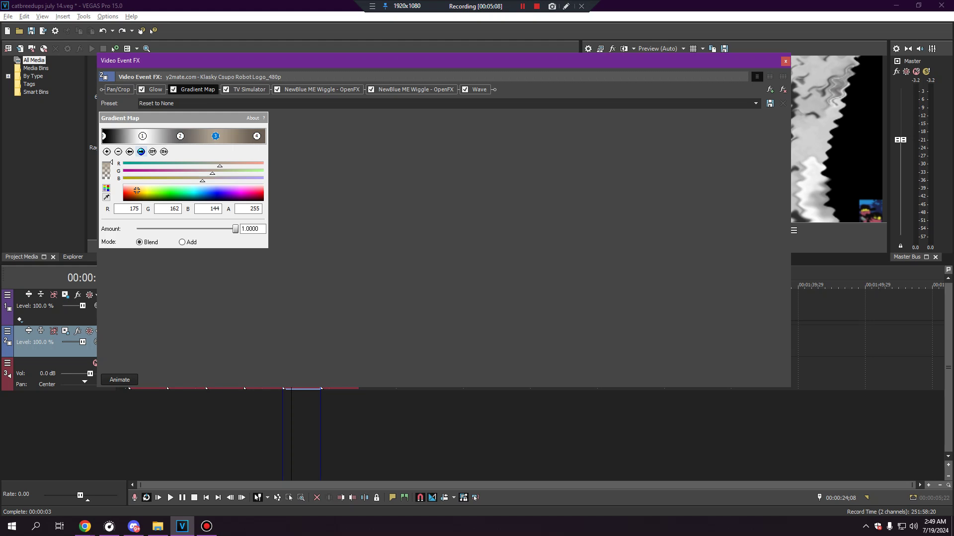
{"action": "left_click", "coordinate": [141, 152]}
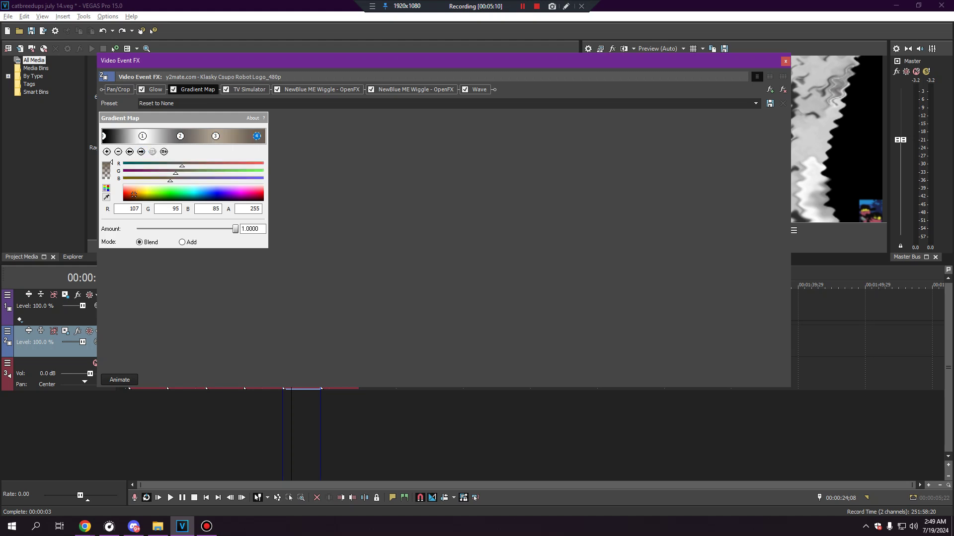
{"action": "left_click", "coordinate": [247, 90]}
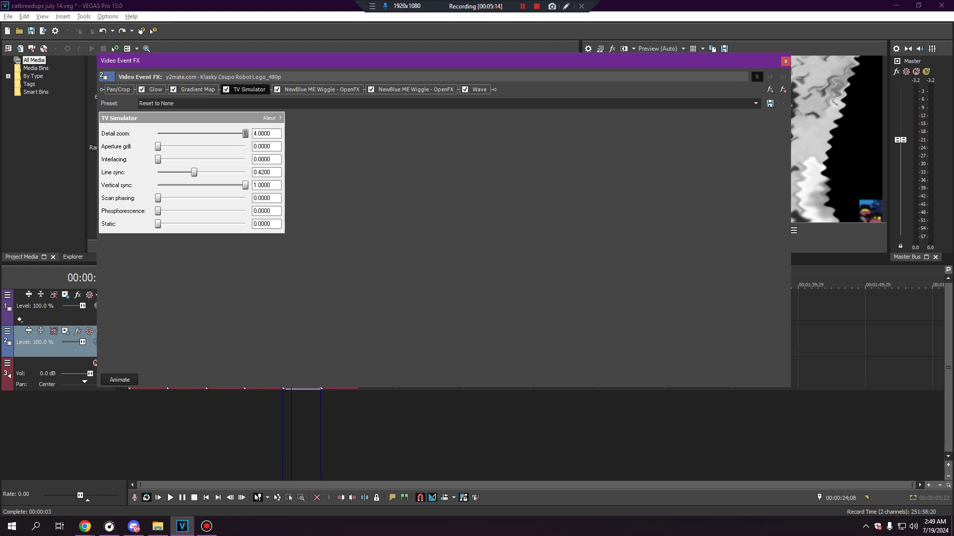
- Apply the Fun House preset to the fifth clip's first NewBlue ME Wiggle effect with Vertical orientation
{"action": "left_click", "coordinate": [318, 90]}
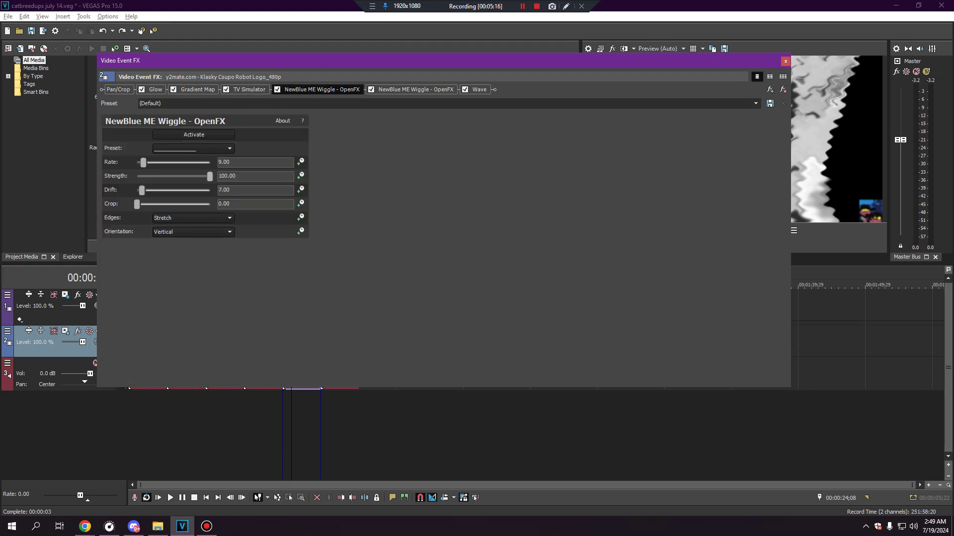
{"action": "left_click", "coordinate": [193, 148]}
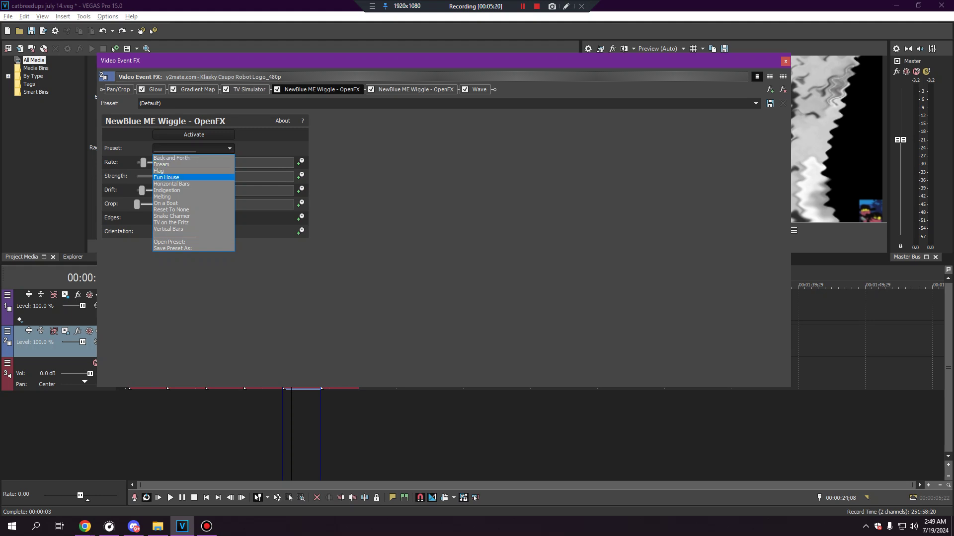
{"action": "left_click", "coordinate": [208, 178]}
{"action": "left_click", "coordinate": [209, 232]}
{"action": "left_click", "coordinate": [198, 247]}
- Examine the fifth clip's second NewBlue ME Wiggle and Wave settings and close its video effects
{"action": "left_click", "coordinate": [413, 89]}
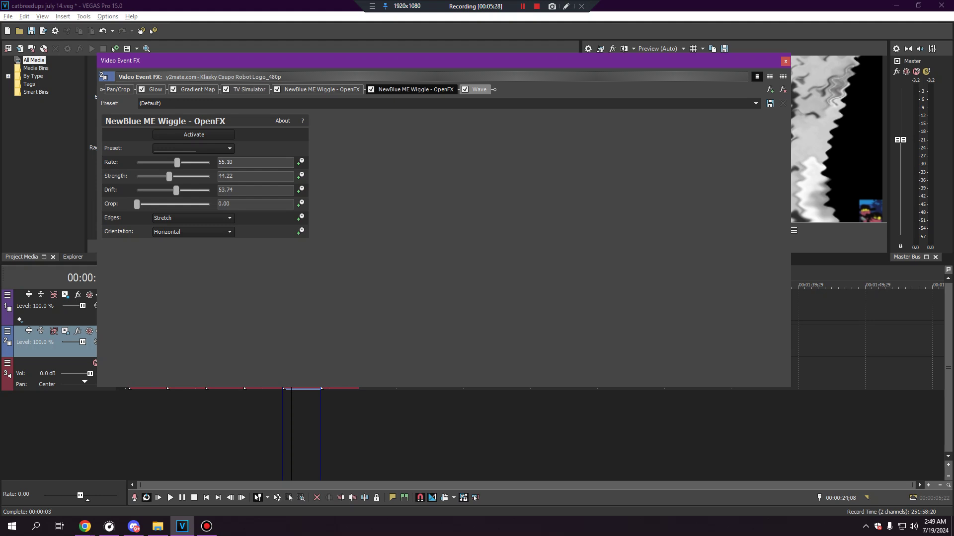
{"action": "left_click", "coordinate": [477, 90]}
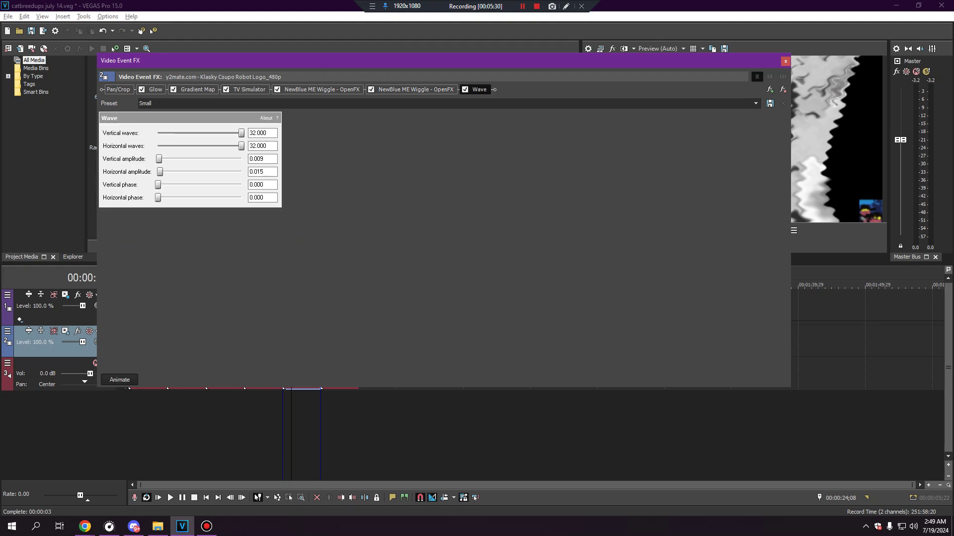
{"action": "left_click", "coordinate": [785, 61]}
- Examine the VOCOTRON settings and preset list and the tb_grumblebum settings among the fifth clip's audio effects
{"action": "left_click", "coordinate": [308, 363]}
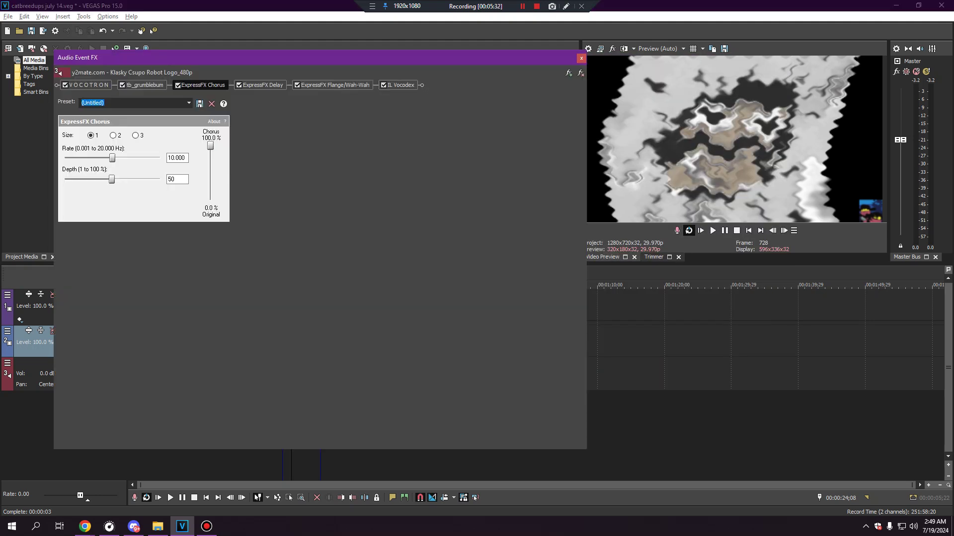
{"action": "left_click", "coordinate": [88, 85]}
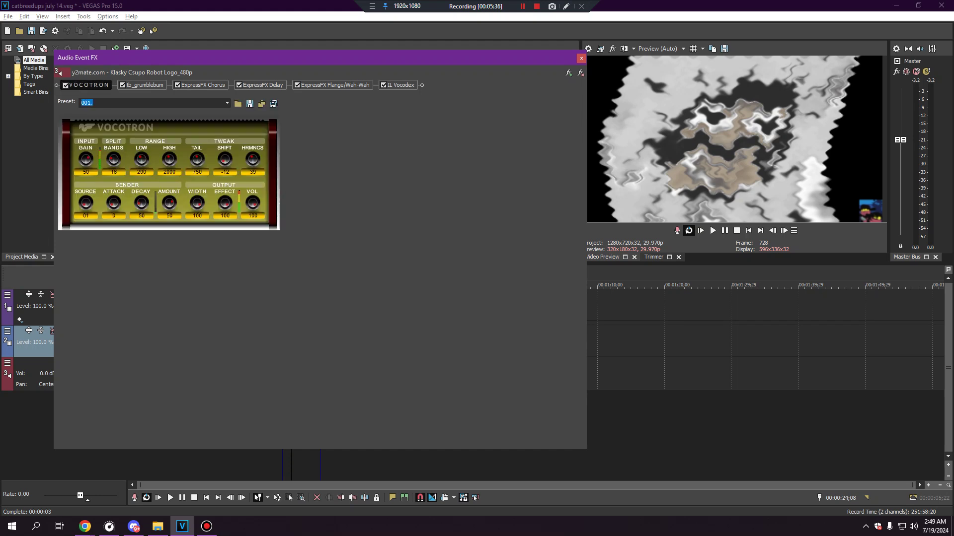
{"action": "left_click", "coordinate": [227, 102]}
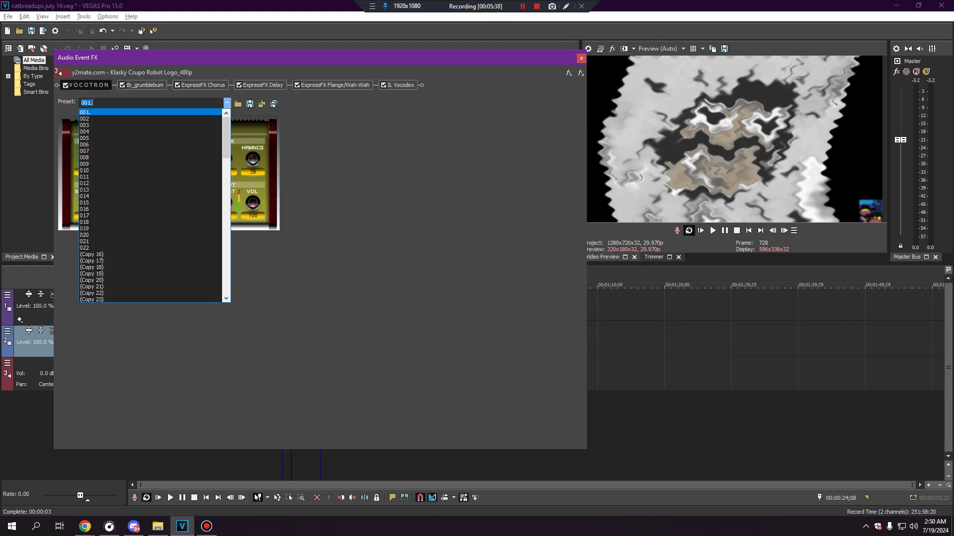
{"action": "left_click", "coordinate": [227, 102]}
{"action": "left_click", "coordinate": [144, 86]}
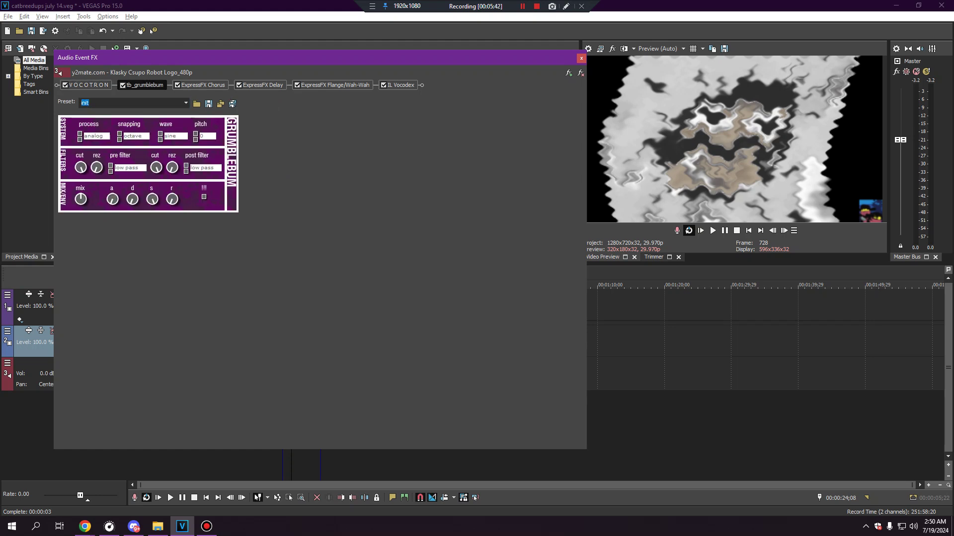
- Examine the fifth clip's ExpressFX Chorus settings and apply the Dreamscape preset to its ExpressFX Delay
{"action": "left_click", "coordinate": [203, 85]}
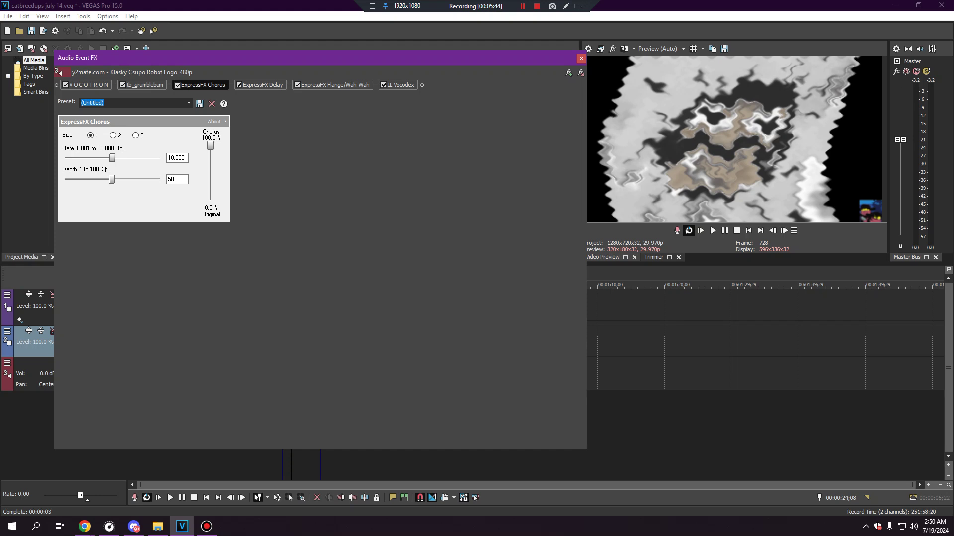
{"action": "left_click", "coordinate": [262, 85]}
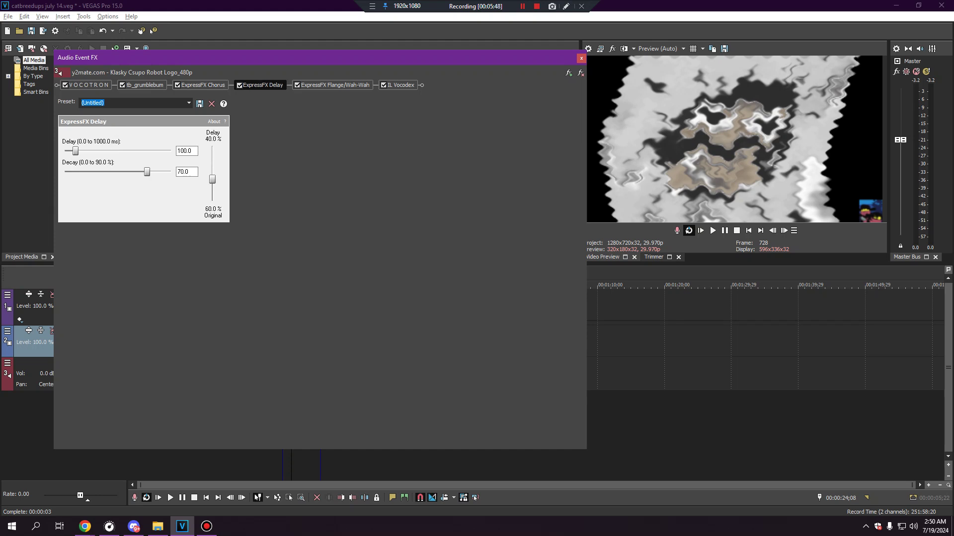
{"action": "left_click", "coordinate": [189, 104]}
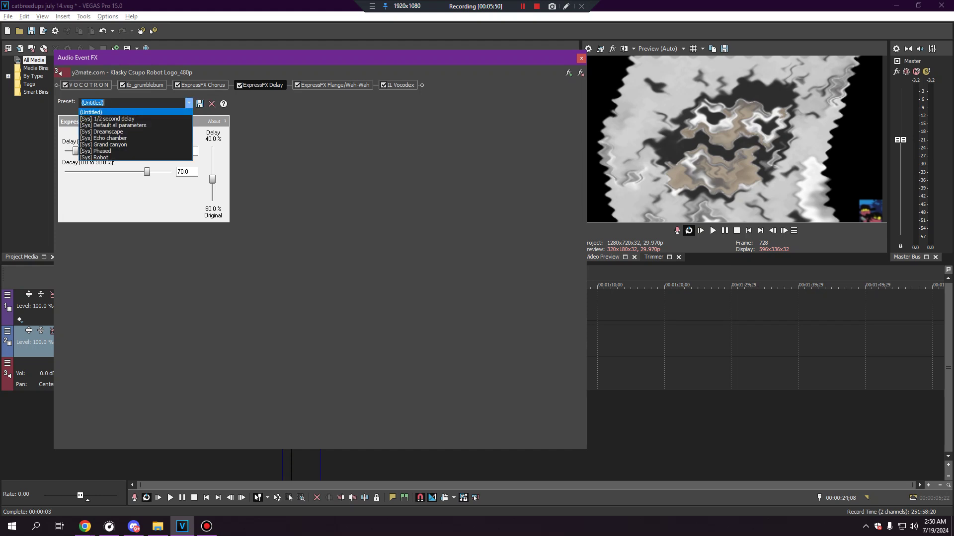
{"action": "left_click", "coordinate": [172, 132]}
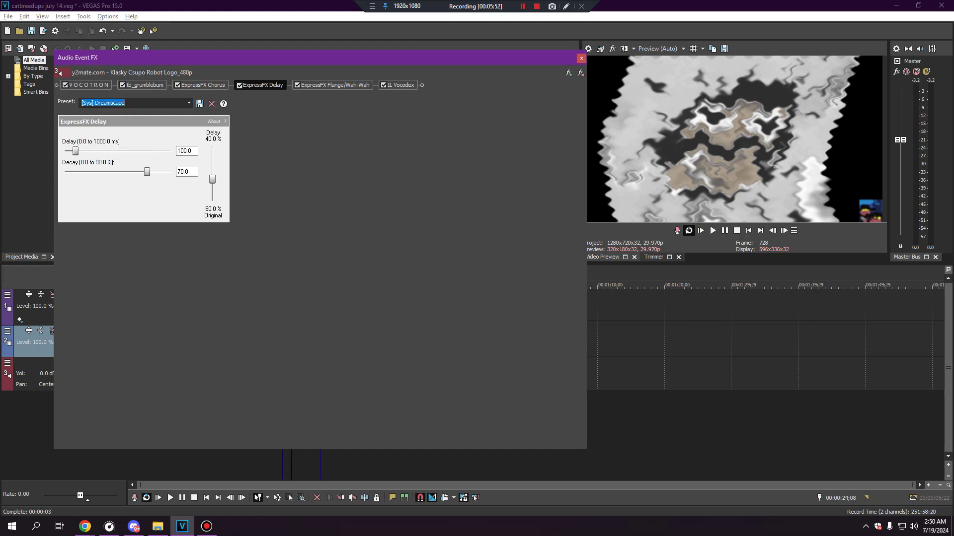
- Examine the fifth clip's ExpressFX Flange/Wah-Wah and IL Vocodex settings and close its audio effects
{"action": "left_click", "coordinate": [335, 85]}
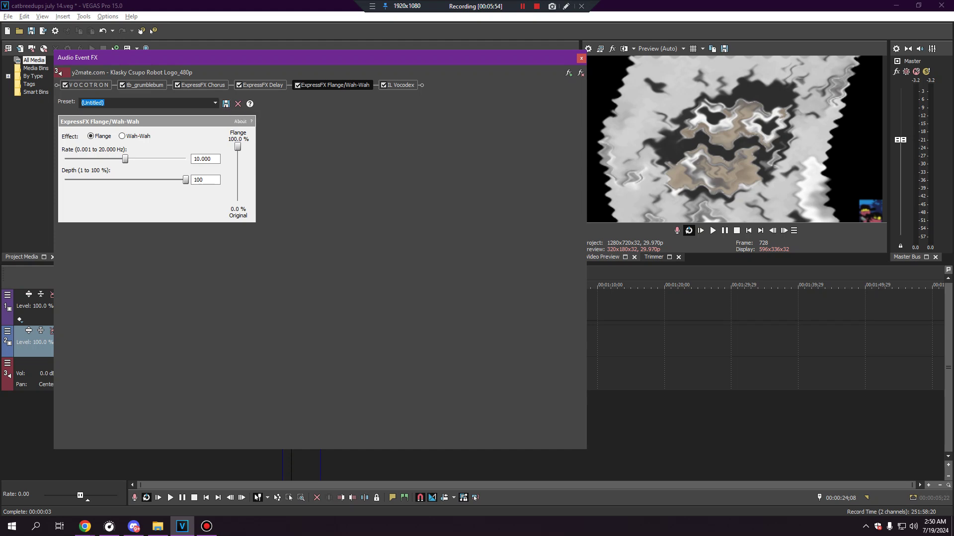
{"action": "left_click", "coordinate": [399, 85]}
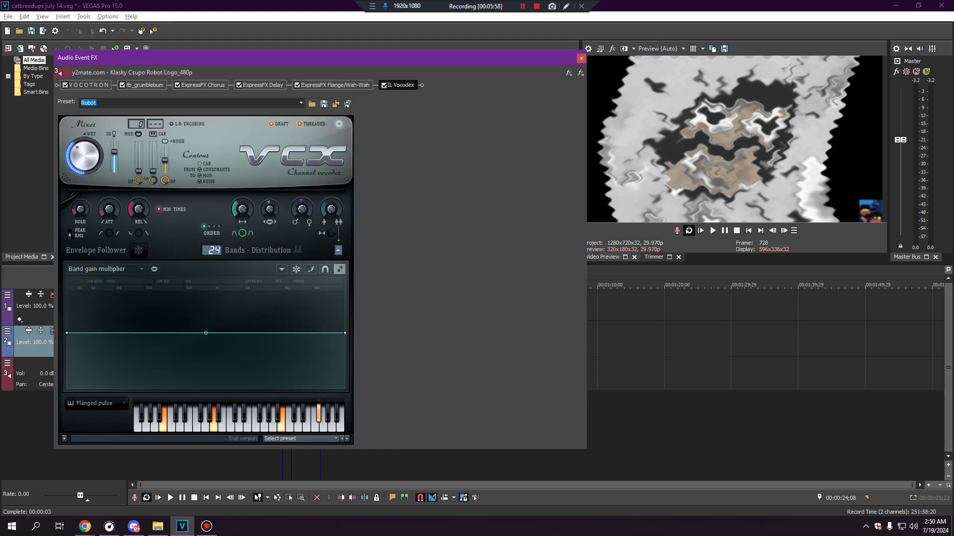
{"action": "left_click", "coordinate": [581, 58]}
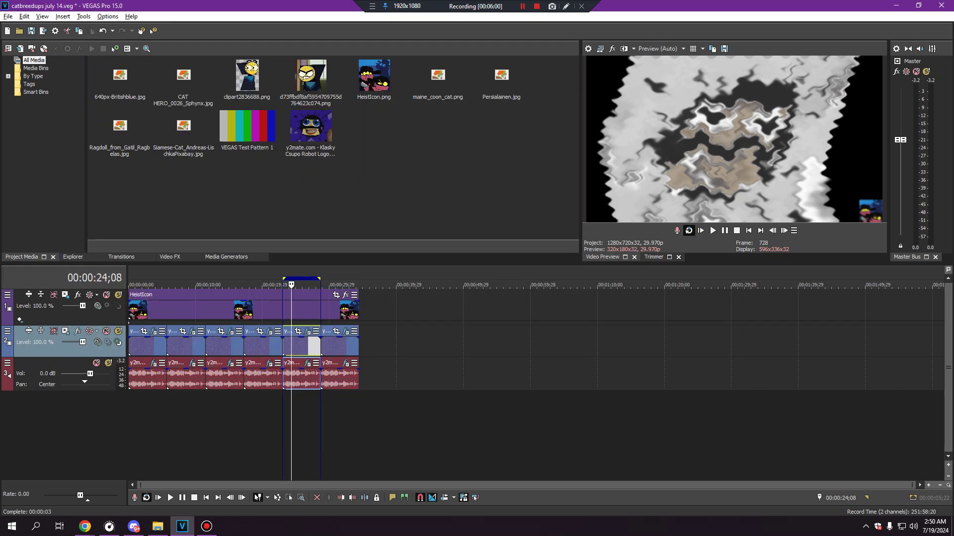
- Play back the effect results and pause playback within the sixth clip
{"action": "left_click", "coordinate": [712, 230]}
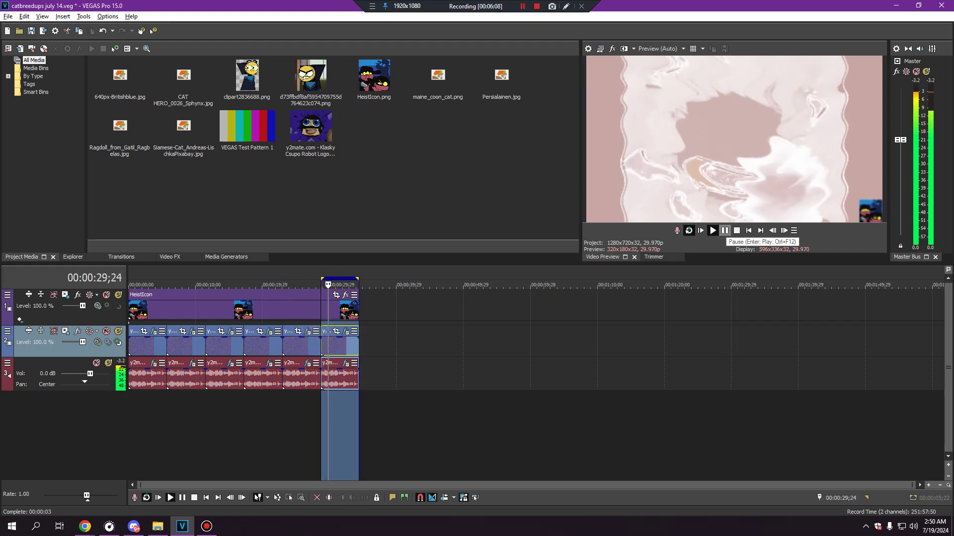
{"action": "left_click", "coordinate": [725, 231]}
- Open the sixth clip's video effects and remove the first Gradient Map, directly after S_WarpPuff, from the chain
{"action": "left_click", "coordinate": [346, 332]}
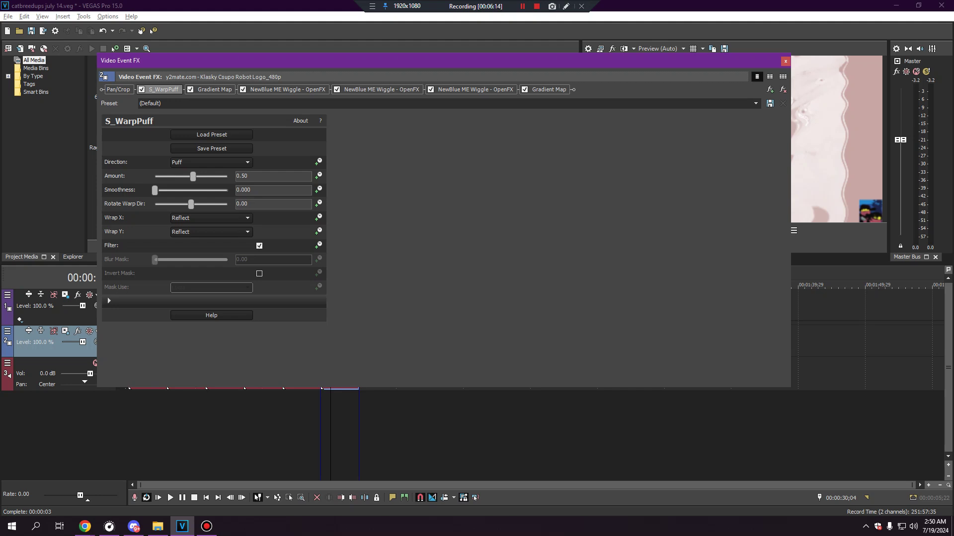
{"action": "left_click", "coordinate": [215, 90]}
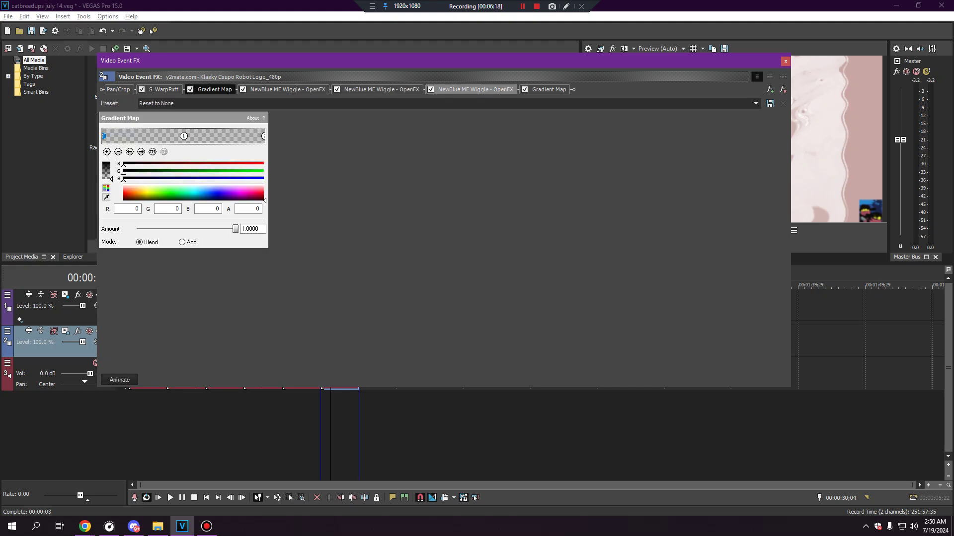
{"action": "left_click", "coordinate": [783, 90]}
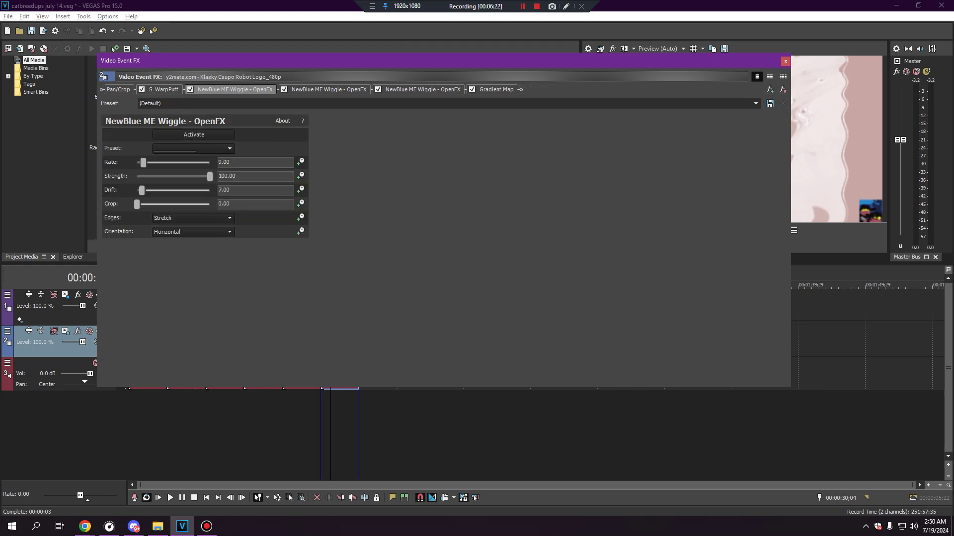
- Examine the sixth clip's second and third NewBlue ME Wiggle settings and the Gradient Map's color stops, closing the video effects
{"action": "left_click", "coordinate": [329, 90]}
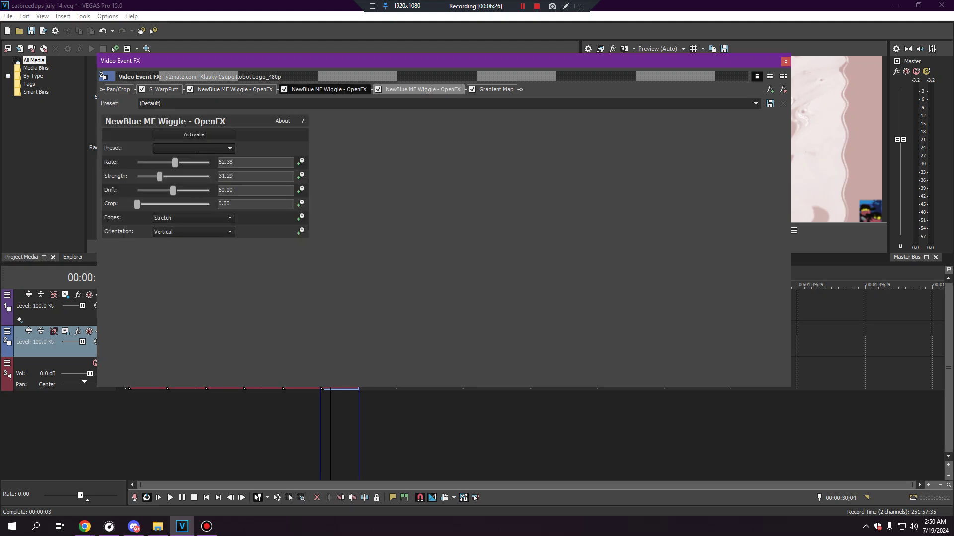
{"action": "left_click", "coordinate": [422, 90]}
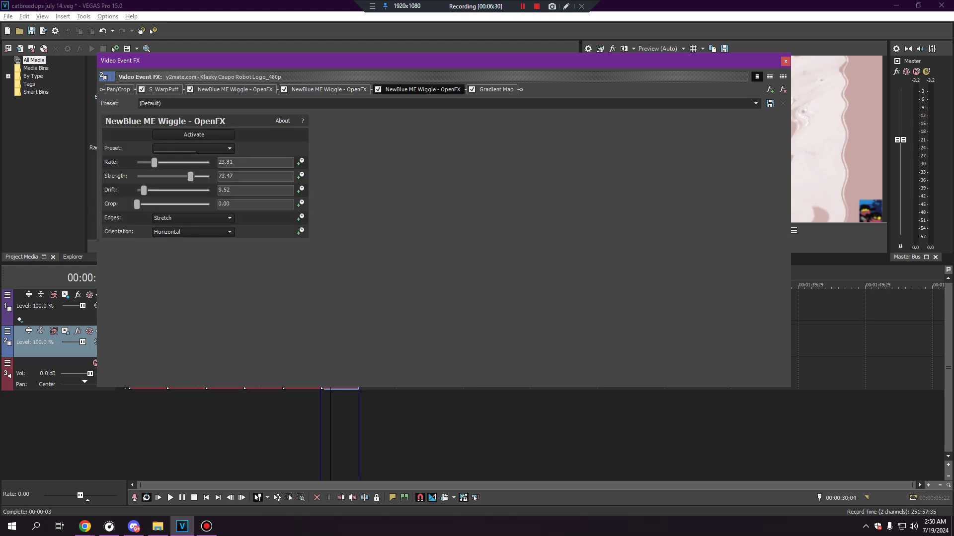
{"action": "left_click", "coordinate": [496, 90]}
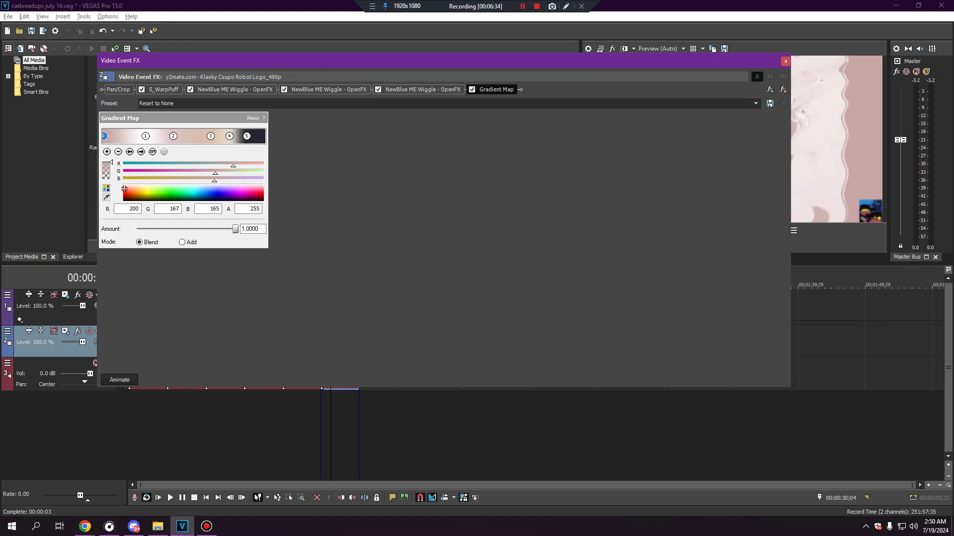
{"action": "left_click", "coordinate": [145, 137]}
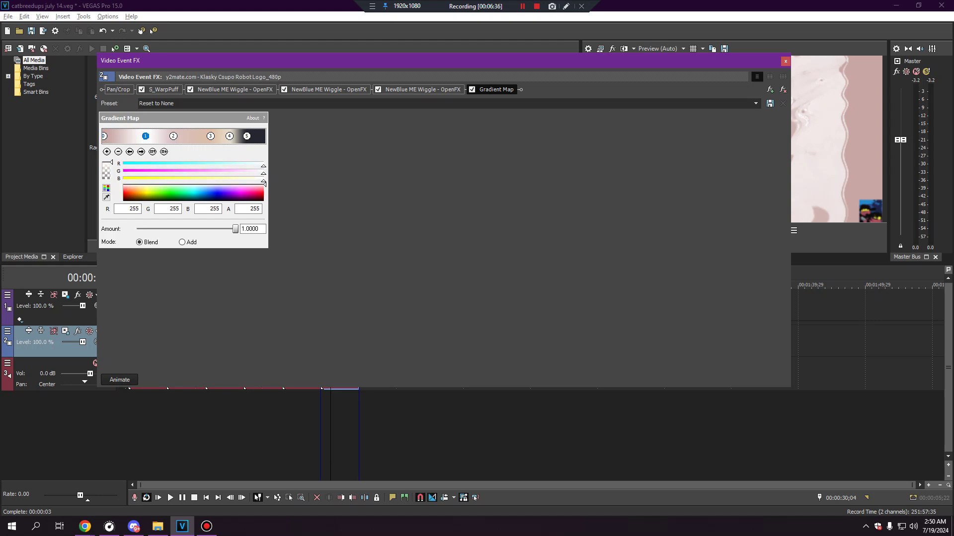
{"action": "left_click", "coordinate": [173, 136]}
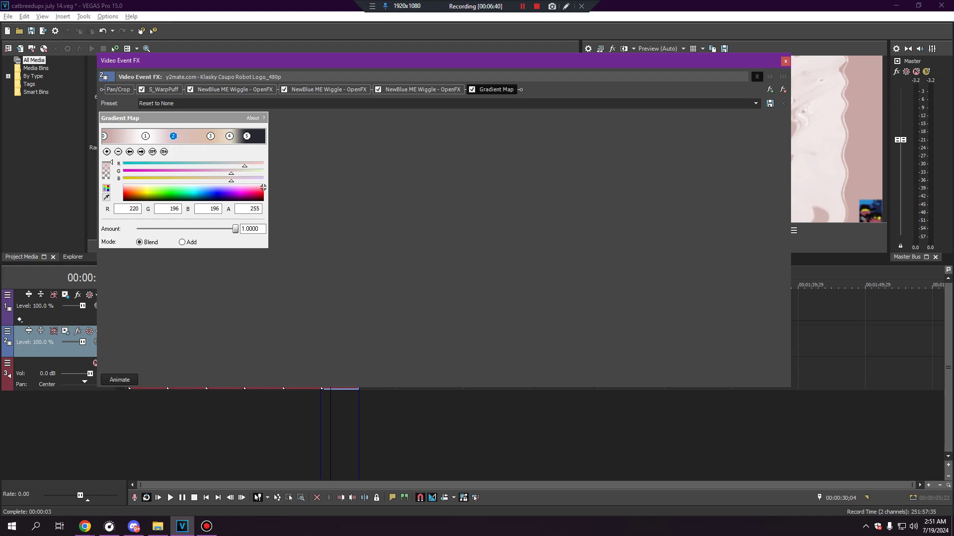
{"action": "left_click", "coordinate": [211, 136]}
{"action": "left_click", "coordinate": [230, 136]}
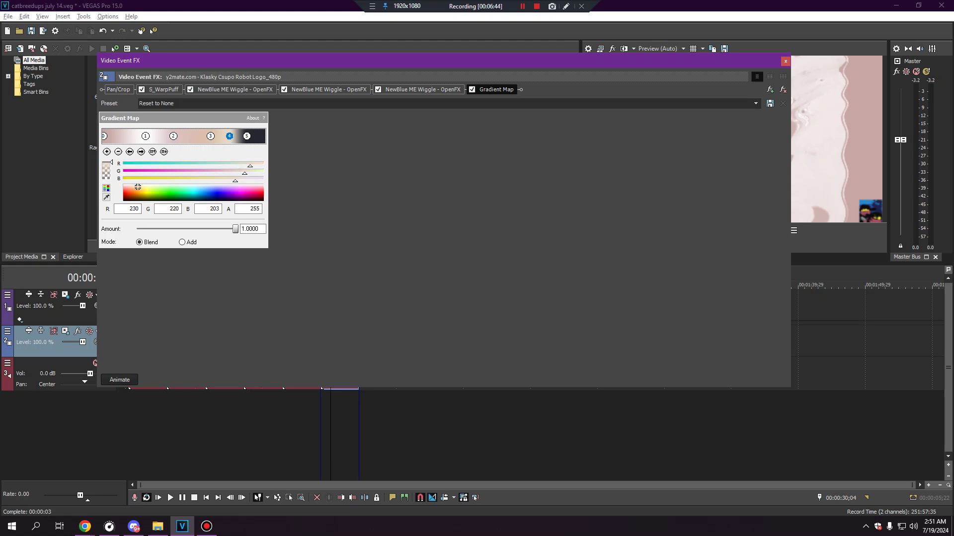
{"action": "left_click", "coordinate": [247, 136]}
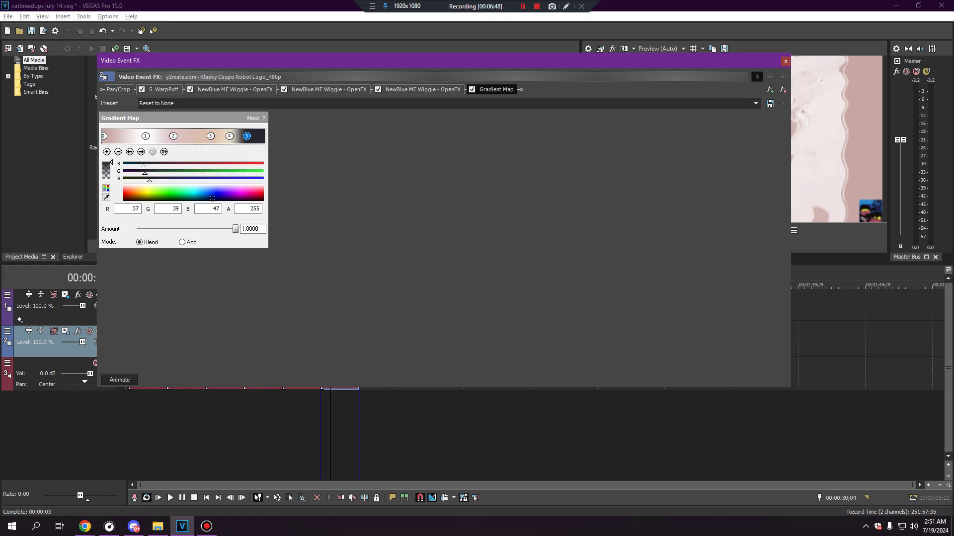
{"action": "left_click", "coordinate": [786, 60]}
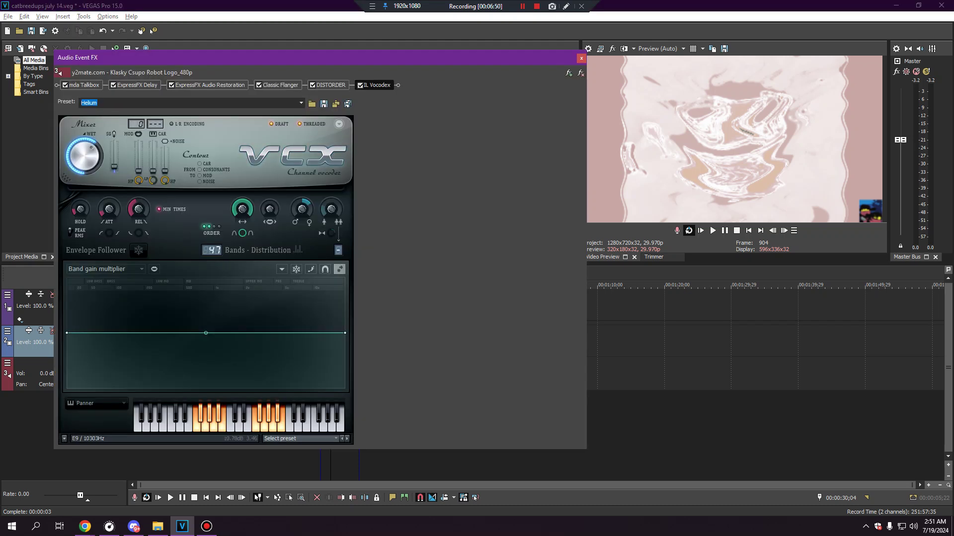
- Examine the mda Talkbox, ExpressFX Delay and ExpressFX Audio Restoration settings among the sixth clip's audio effects
{"action": "left_click", "coordinate": [84, 86]}
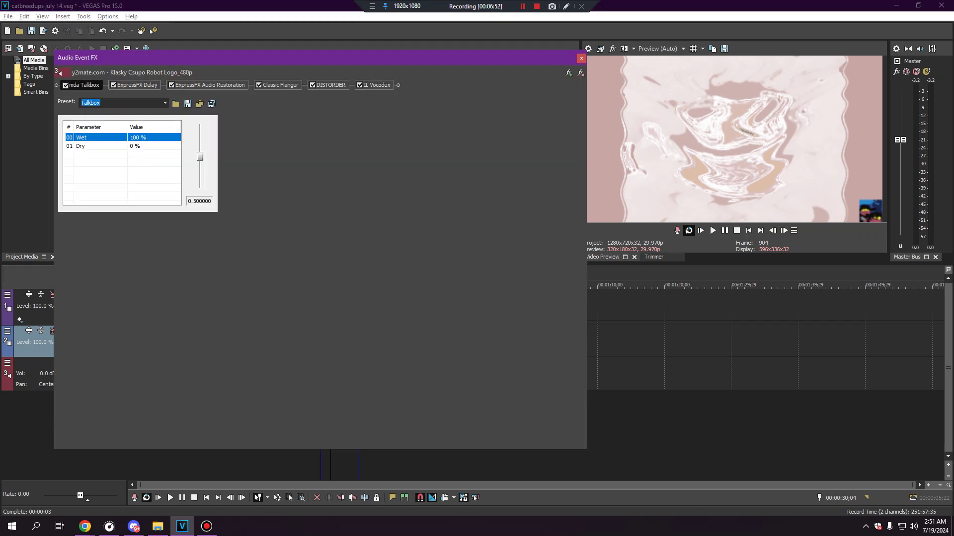
{"action": "left_click", "coordinate": [134, 85]}
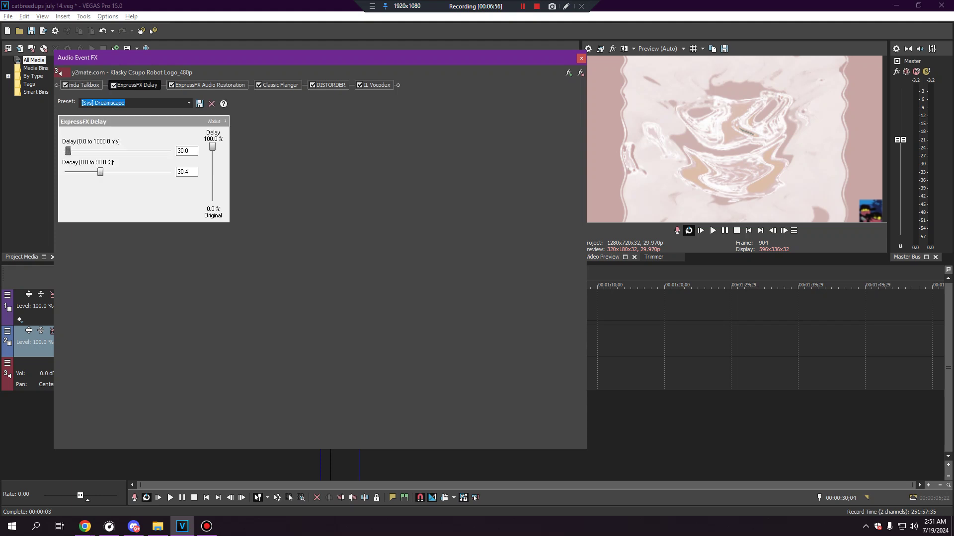
{"action": "left_click", "coordinate": [209, 86]}
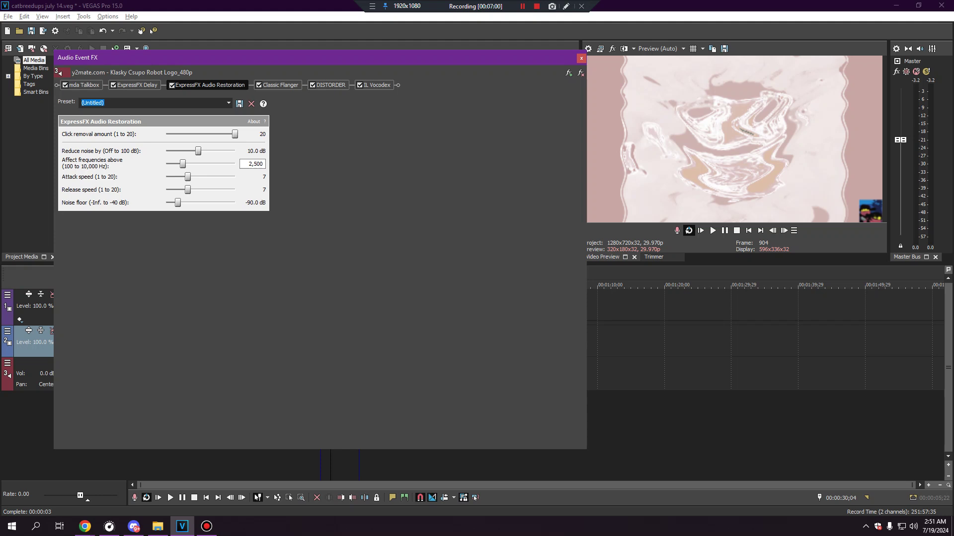
- Apply the Bucket on Head preset to the sixth clip's Classic Flanger
{"action": "left_click", "coordinate": [280, 85]}
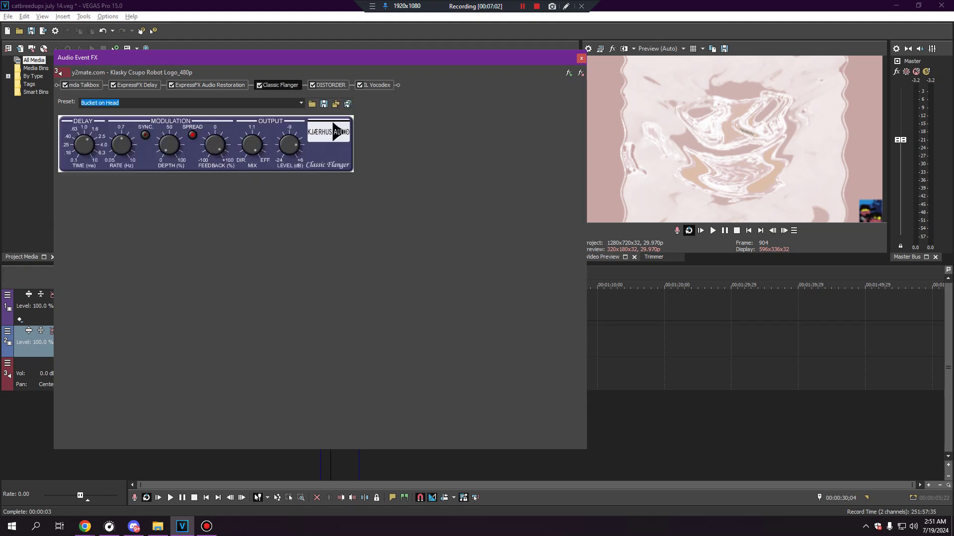
{"action": "left_click", "coordinate": [301, 104]}
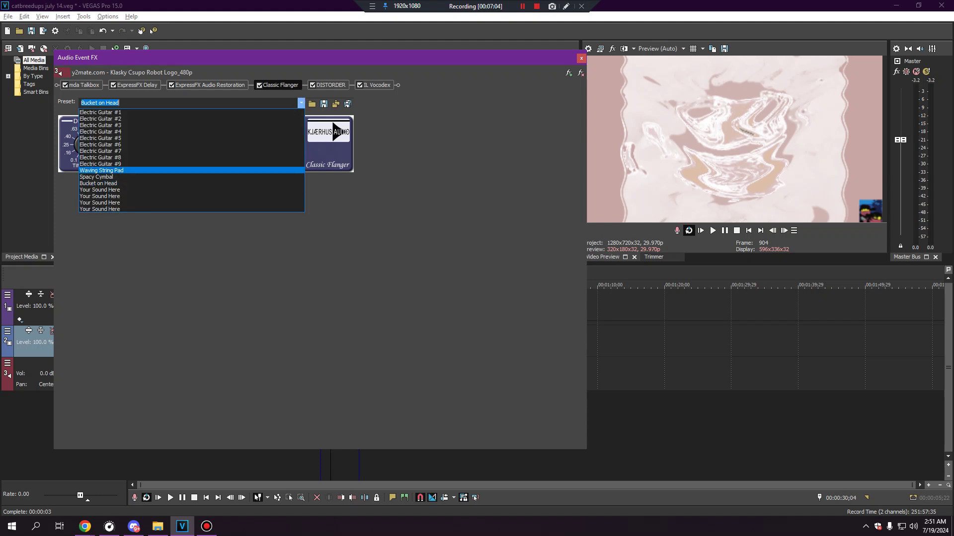
{"action": "left_click", "coordinate": [149, 182]}
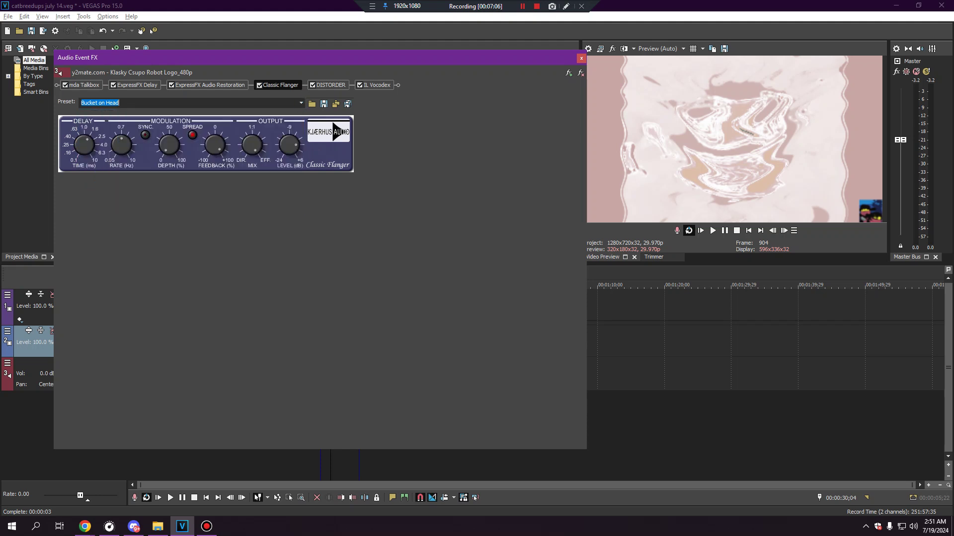
- Examine the sixth clip's DISTORDER settings and preset list and its IL Vocodex settings, and close the audio effects
{"action": "left_click", "coordinate": [327, 85]}
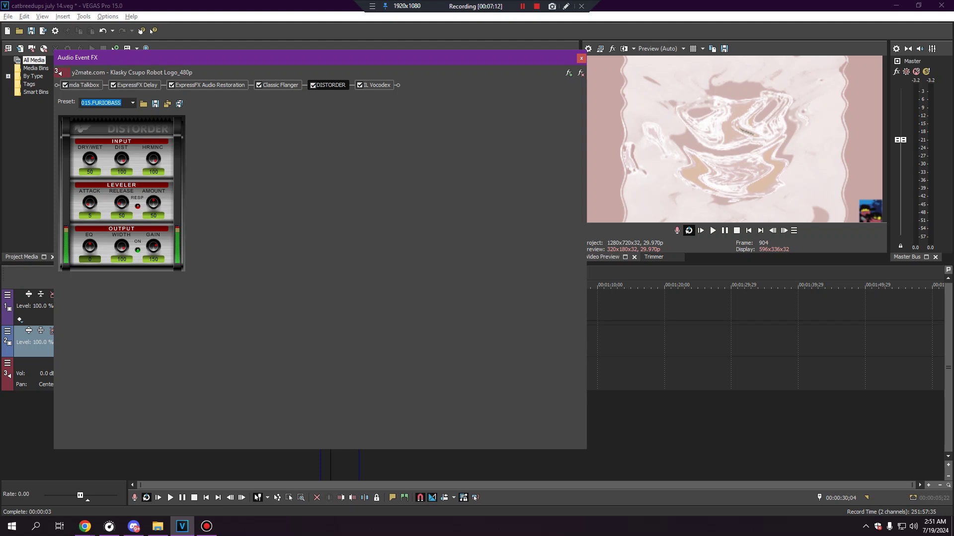
{"action": "left_click", "coordinate": [133, 102]}
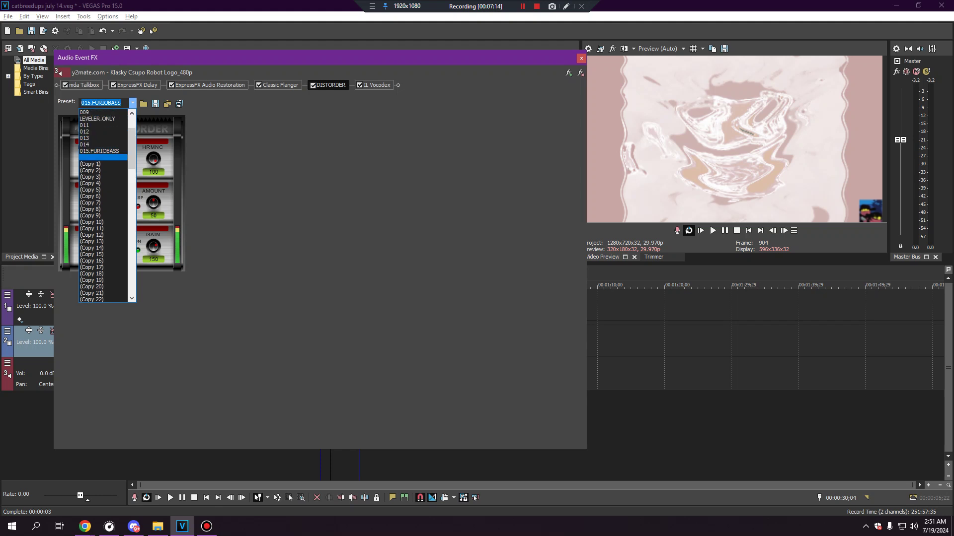
{"action": "scroll", "coordinate": [107, 168], "scroll_direction": "up", "scroll_amount": 2}
{"action": "left_click", "coordinate": [376, 85]}
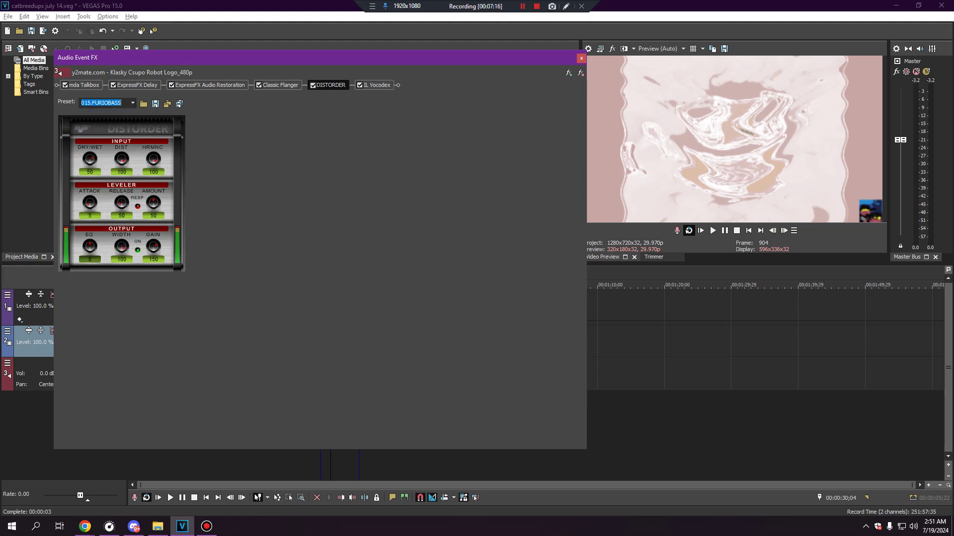
{"action": "left_click", "coordinate": [376, 85]}
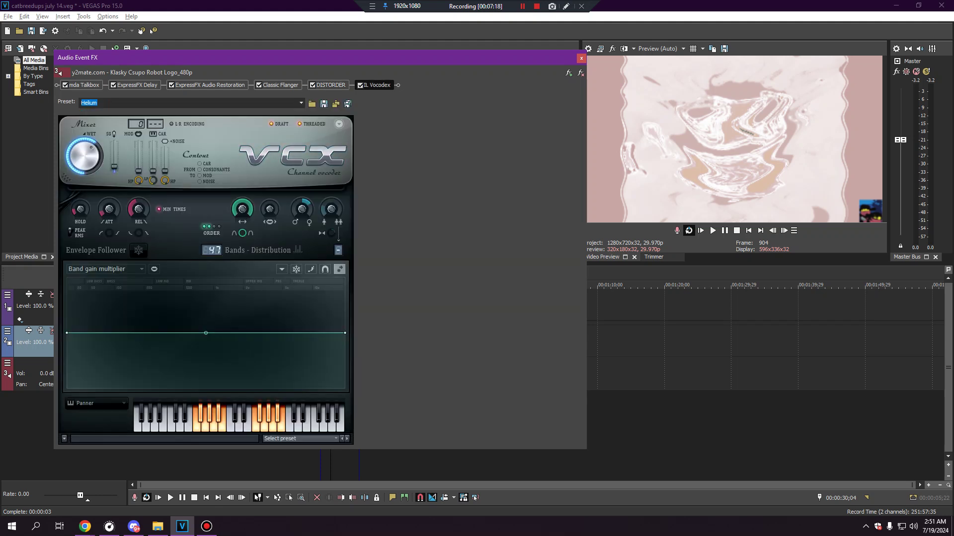
{"action": "left_click", "coordinate": [581, 58]}
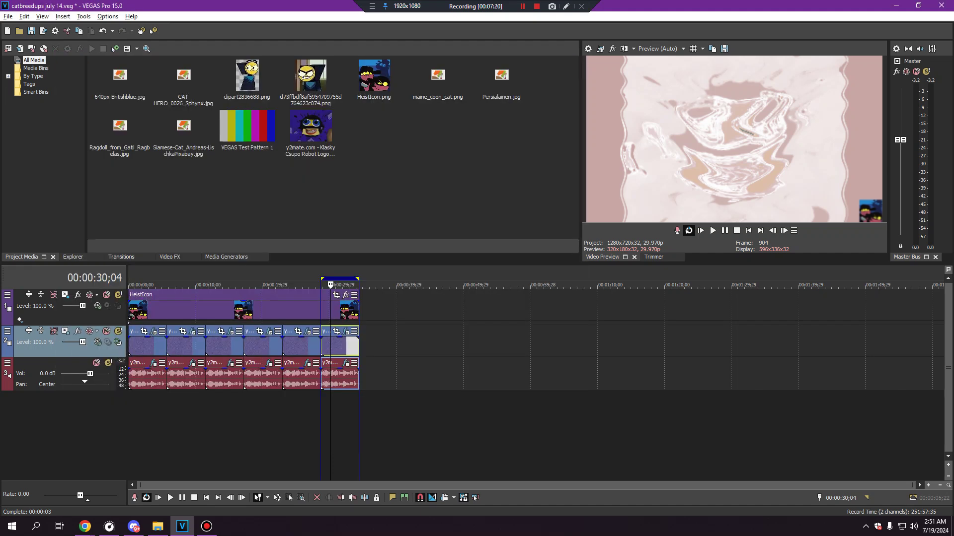
- Play the sixth clip from its start to preview the combined effects
{"action": "left_click", "coordinate": [321, 426]}
{"action": "left_click", "coordinate": [712, 231]}
{"action": "key", "text": "space"}
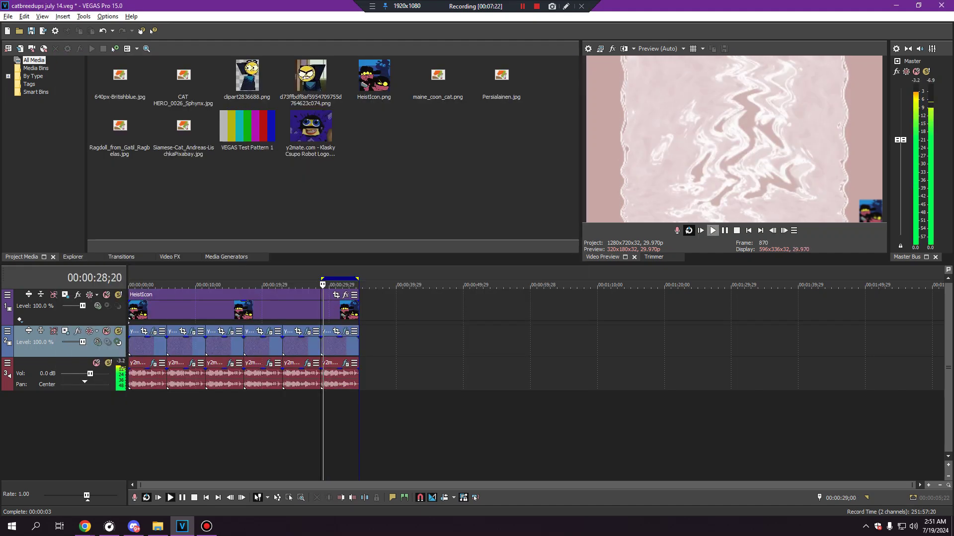